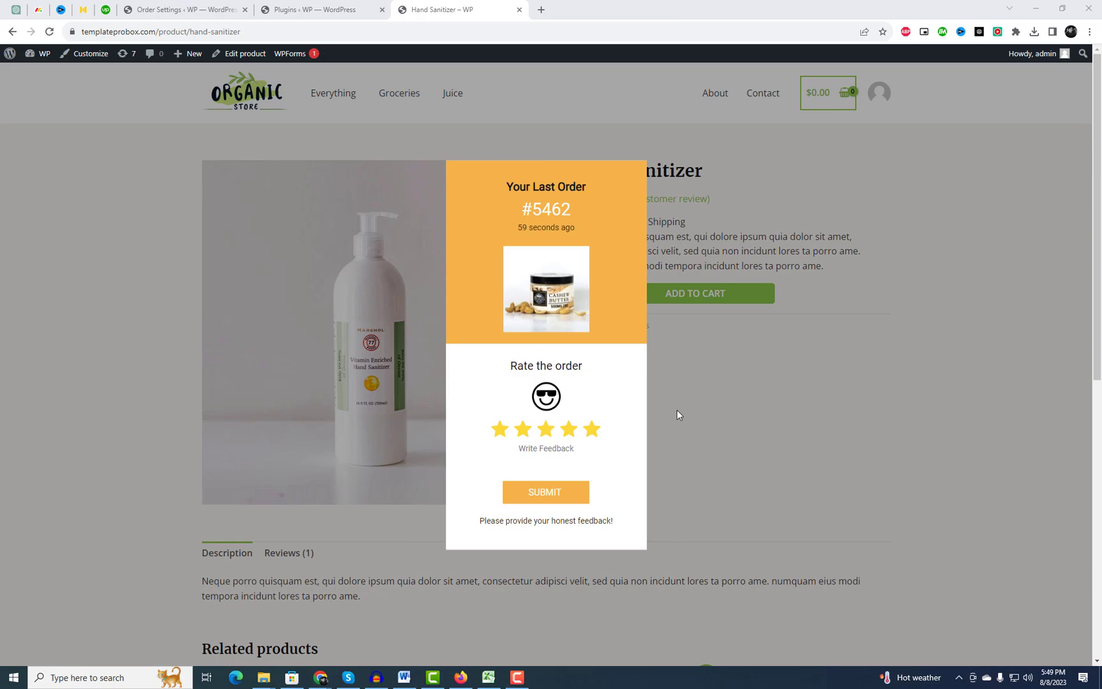
Try several star ratings on order #5462, settle on five stars, and focus the feedback field
{"action": "left_click", "coordinate": [522, 430]}
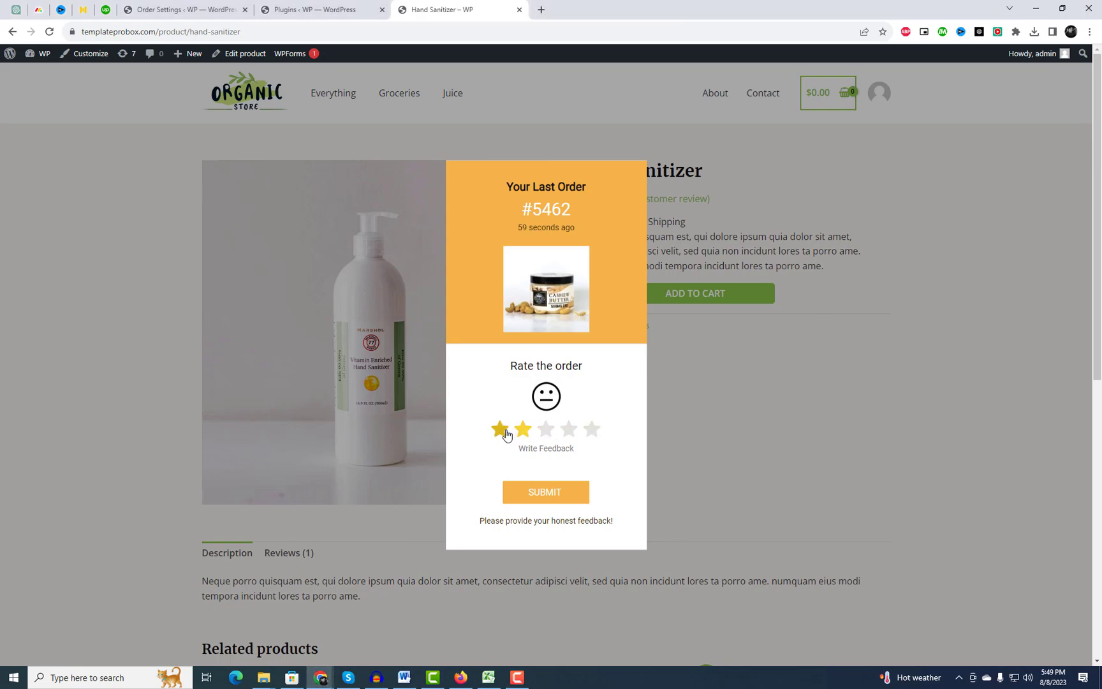
{"action": "left_click", "coordinate": [504, 434]}
{"action": "left_click", "coordinate": [524, 437]}
{"action": "left_click", "coordinate": [543, 438]}
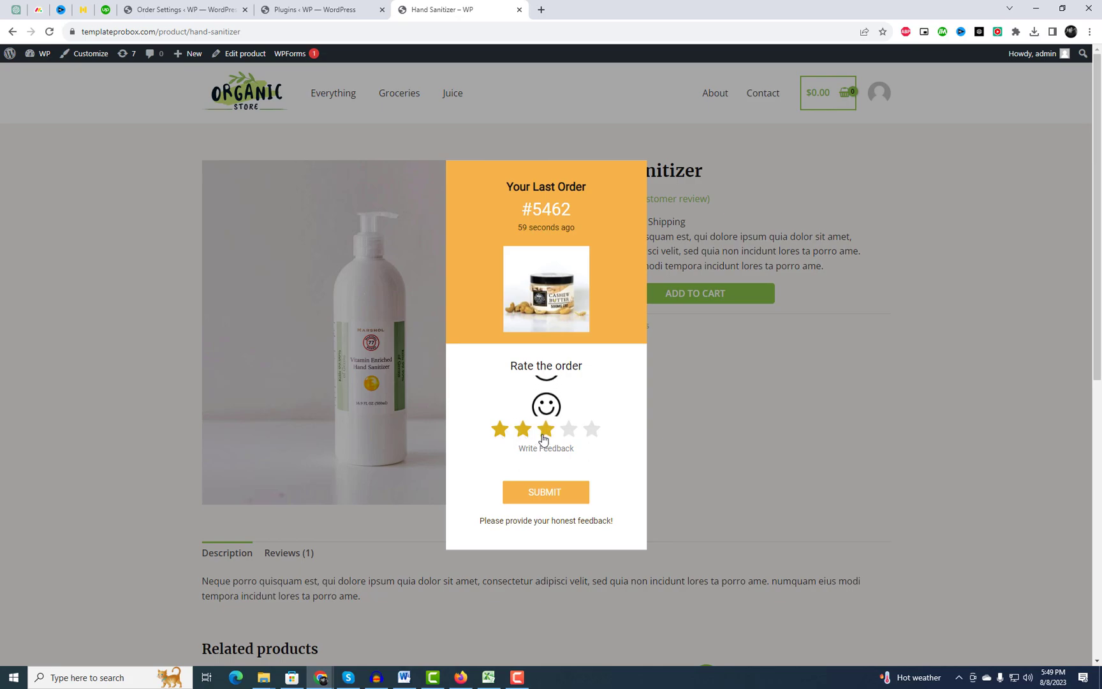
{"action": "left_click", "coordinate": [569, 434]}
{"action": "left_click", "coordinate": [591, 434]}
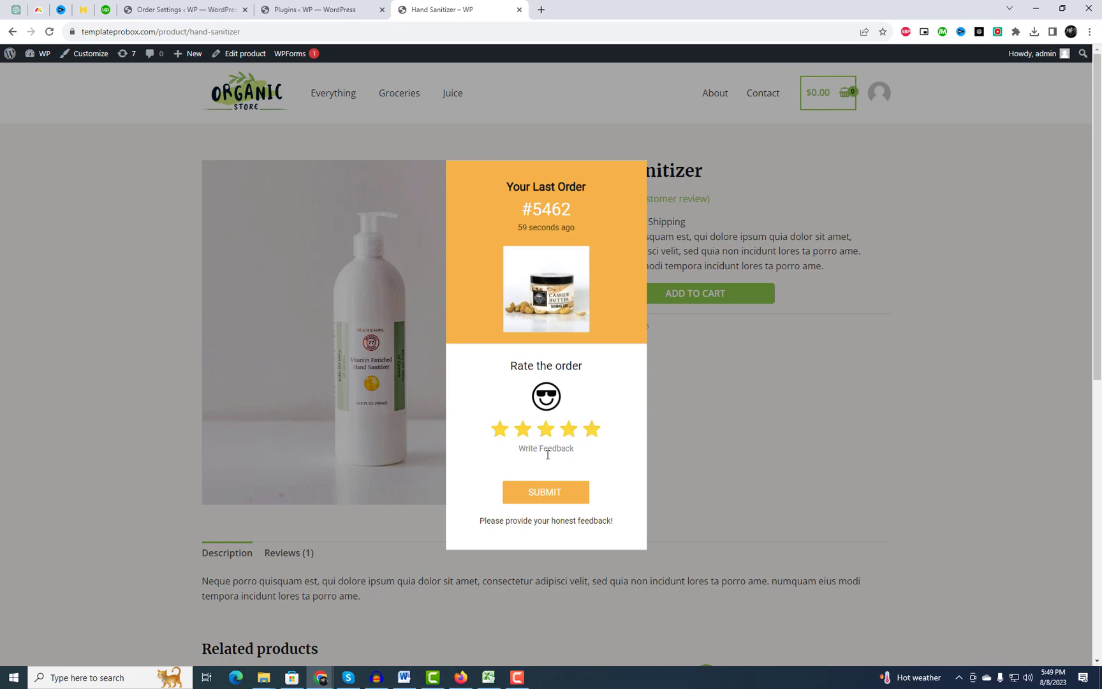
{"action": "left_click", "coordinate": [547, 451]}
{"action": "left_click", "coordinate": [546, 442]}
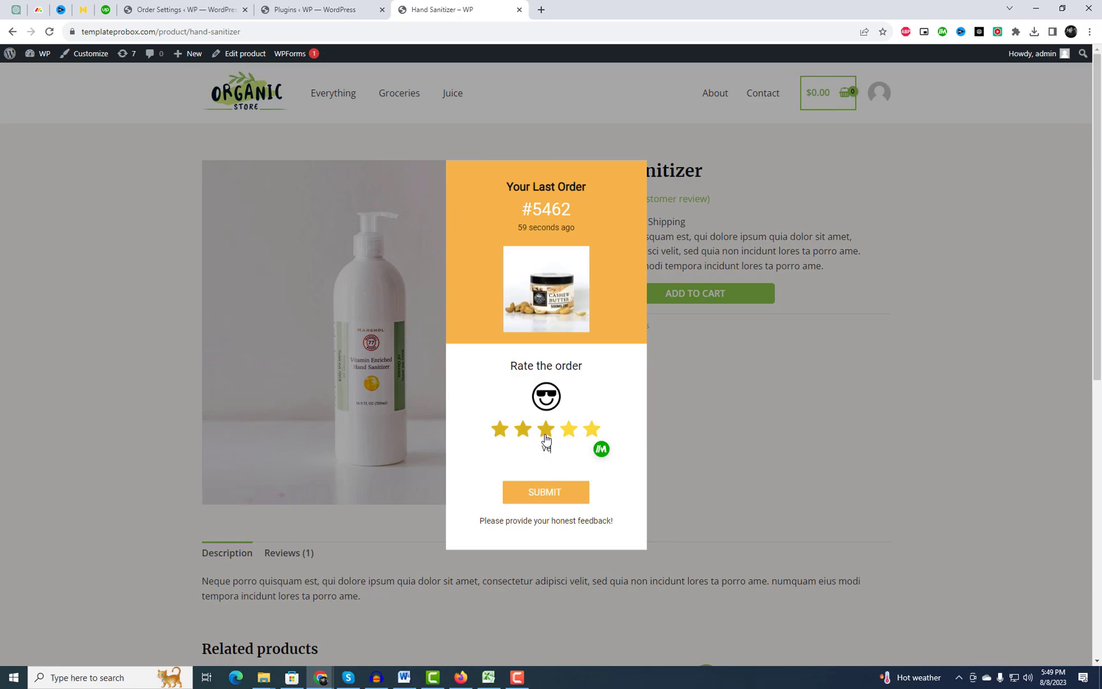
Enter the feedback 'Very Nice experience....' and submit the five-star review
{"action": "type", "text": "Very Nice experience...."}
{"action": "left_click", "coordinate": [561, 493]}
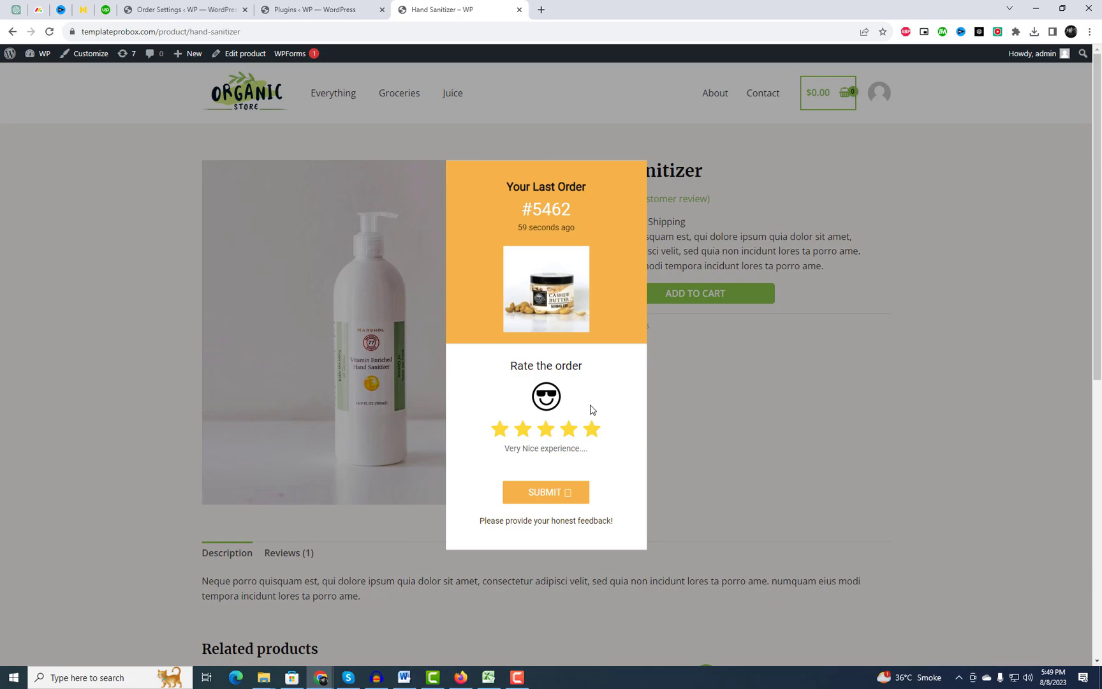
{"action": "left_click", "coordinate": [554, 500]}
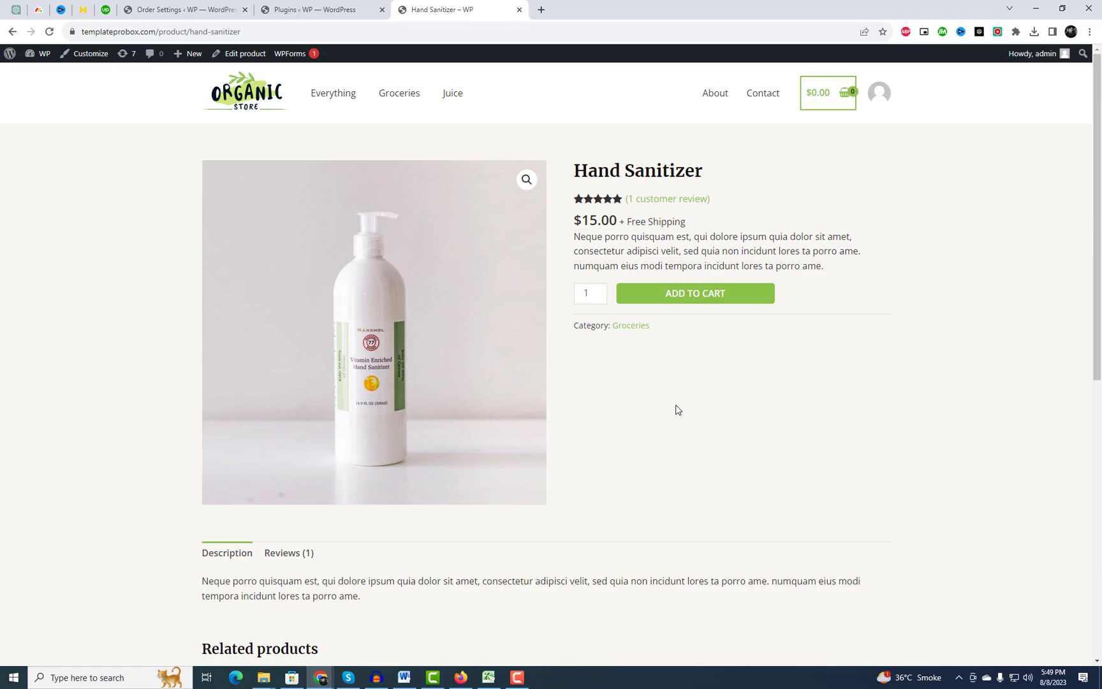
Check the new five-star review row in Order Reviews and open order #5462
{"action": "scroll", "coordinate": [678, 409], "scroll_direction": "down", "scroll_amount": 1}
{"action": "scroll", "coordinate": [677, 409], "scroll_direction": "up", "scroll_amount": 1}
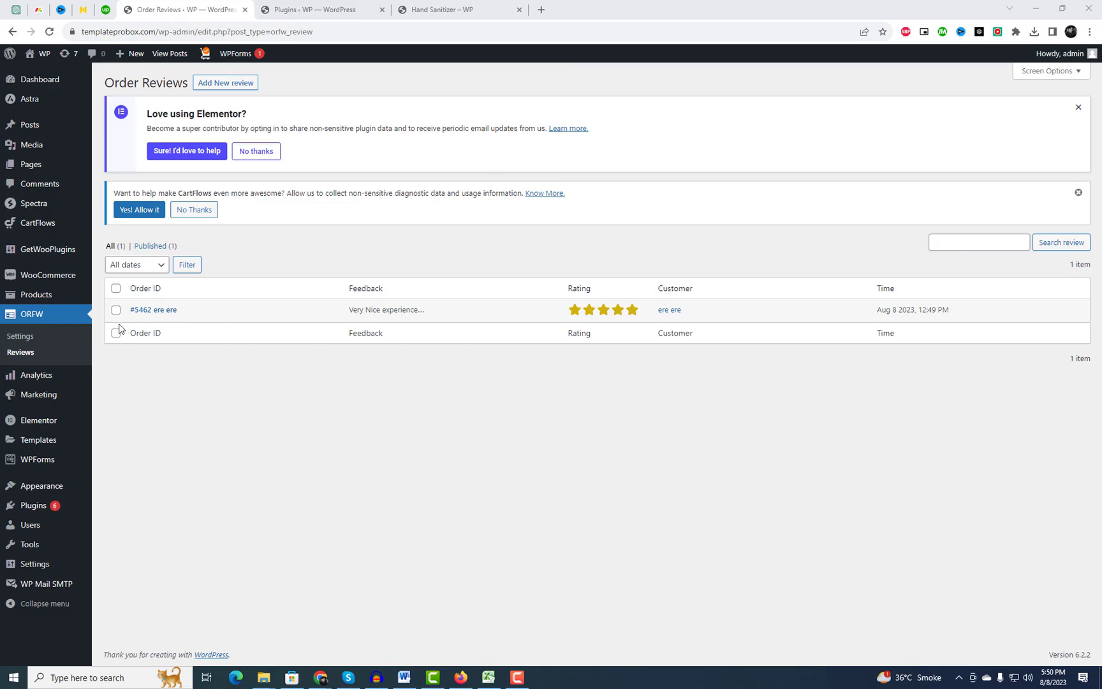
{"action": "left_click", "coordinate": [150, 311]}
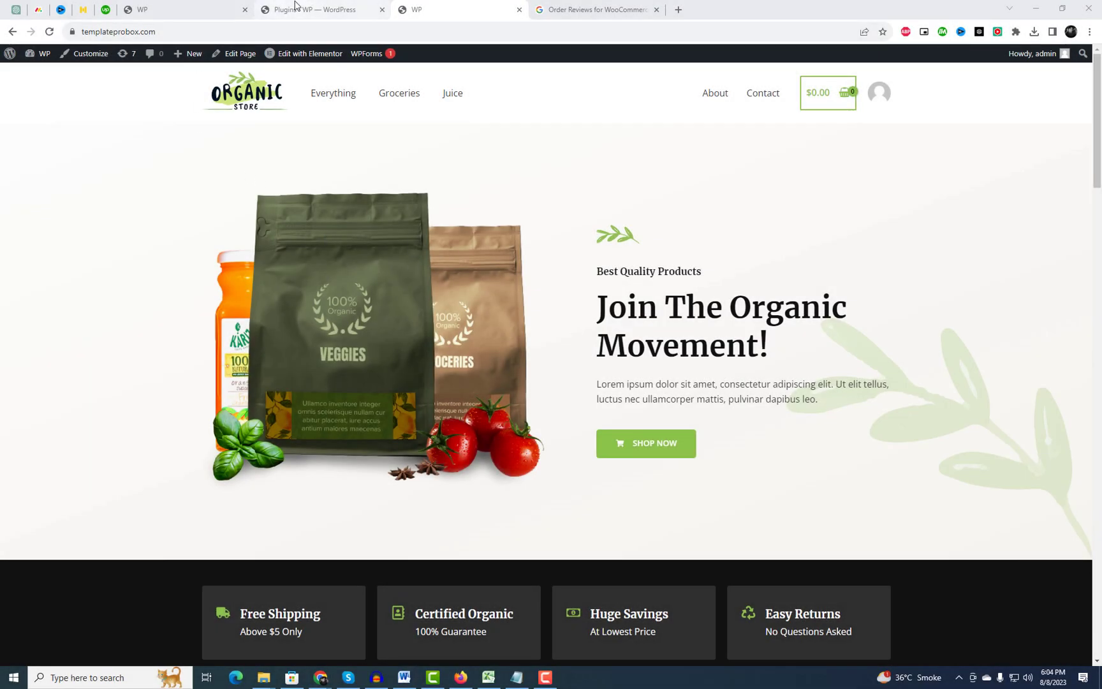
Find, install and activate the Order Reviews for WooCommerce plugin
{"action": "left_click", "coordinate": [294, 7]}
{"action": "scroll", "coordinate": [217, 213], "scroll_direction": "up", "scroll_amount": 4}
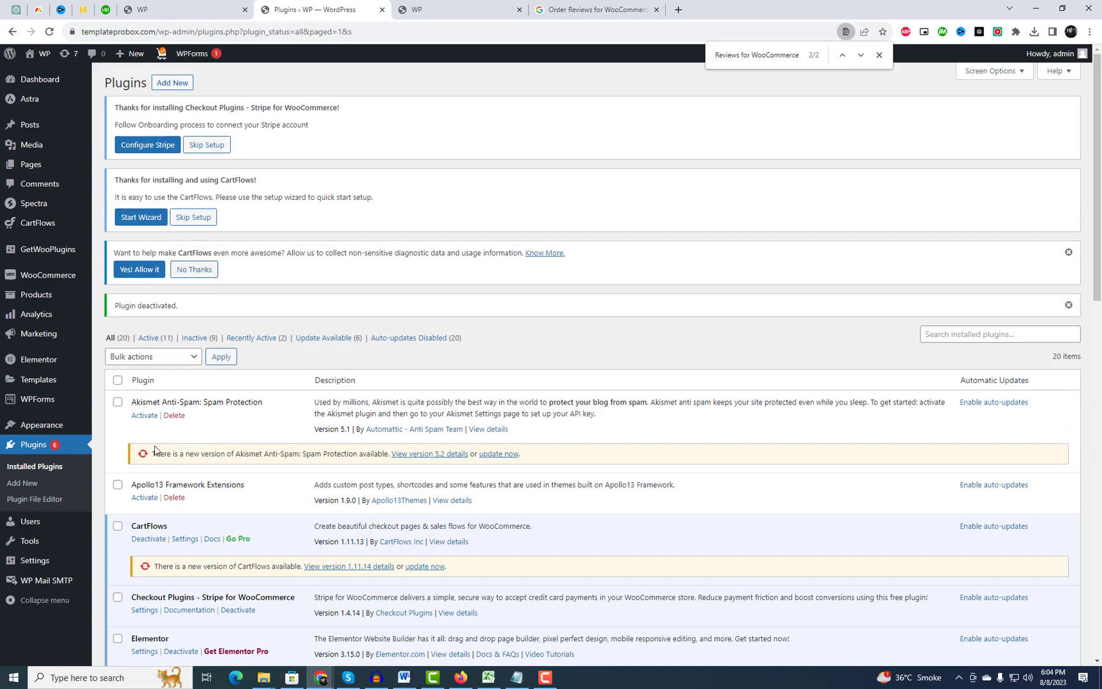
{"action": "left_click", "coordinate": [43, 473]}
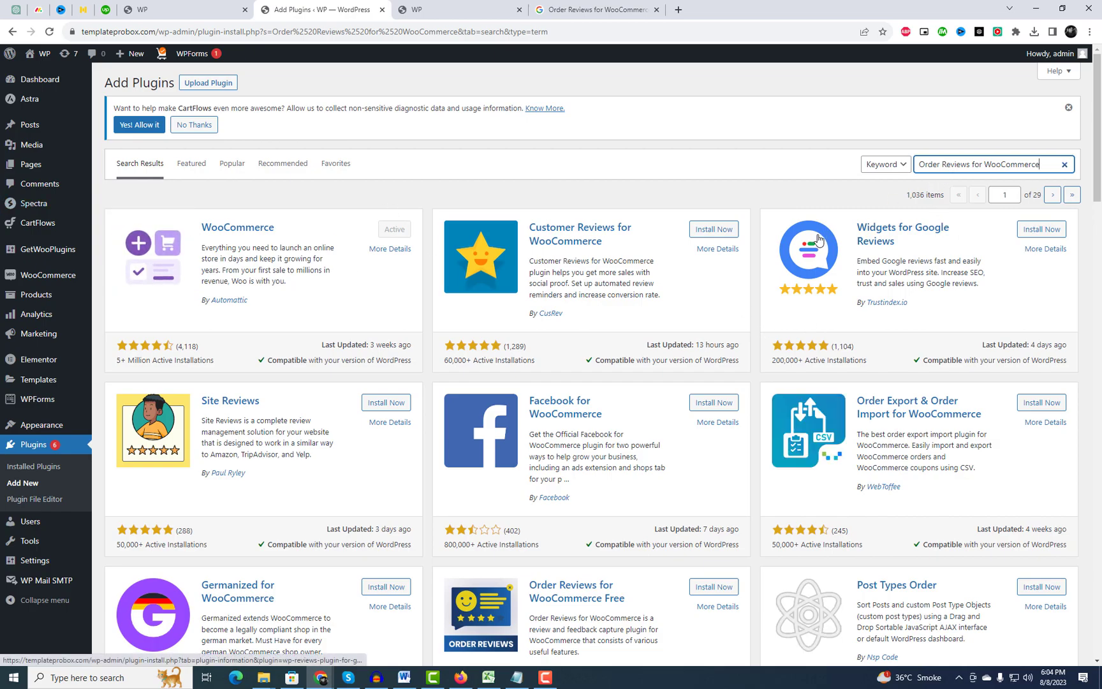
{"action": "key", "text": "ctrl+f"}
{"action": "type", "text": "Order Reviews for WooCommerce"}
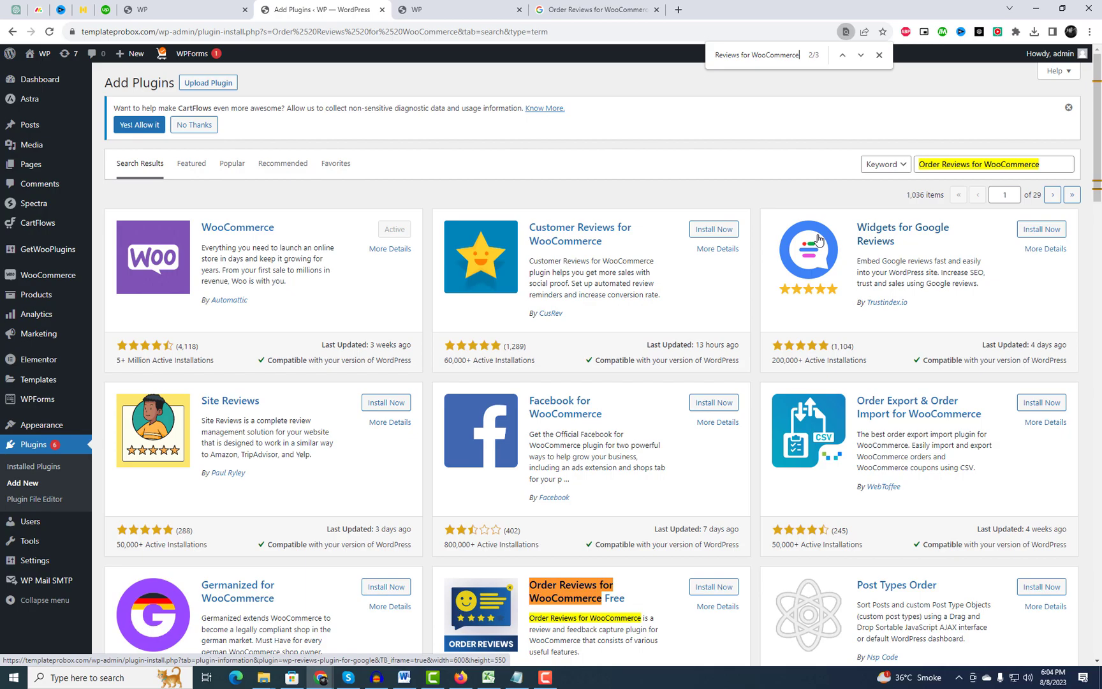
{"action": "scroll", "coordinate": [706, 429], "scroll_direction": "down", "scroll_amount": 3}
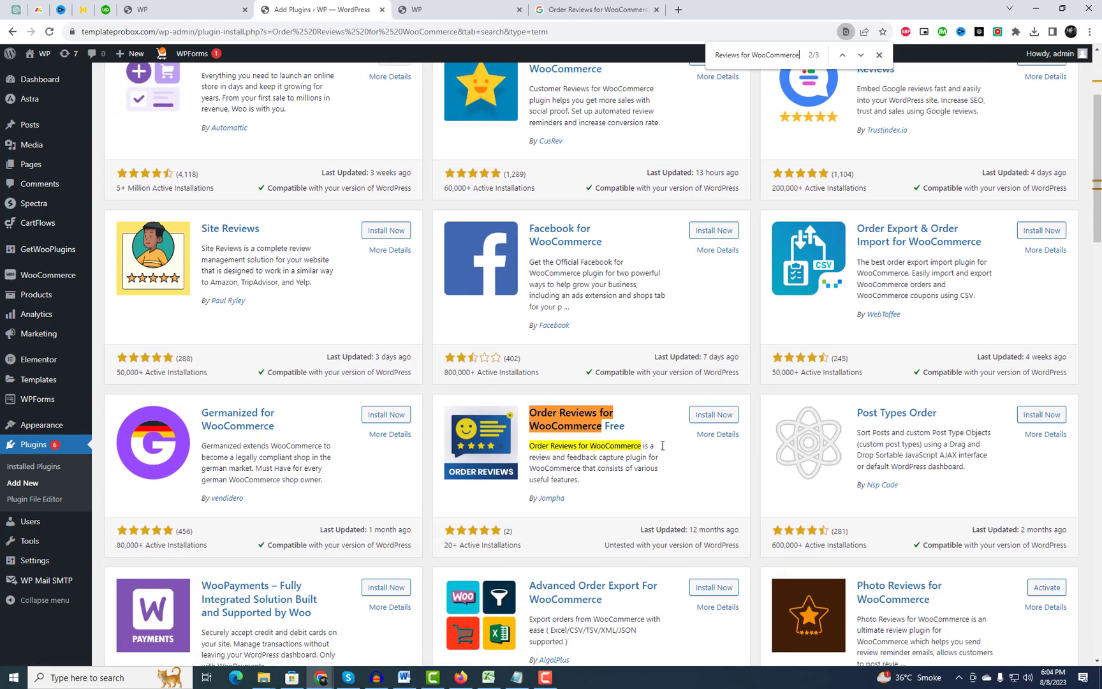
{"action": "left_click", "coordinate": [713, 415]}
{"action": "scroll", "coordinate": [708, 433], "scroll_direction": "down", "scroll_amount": 2}
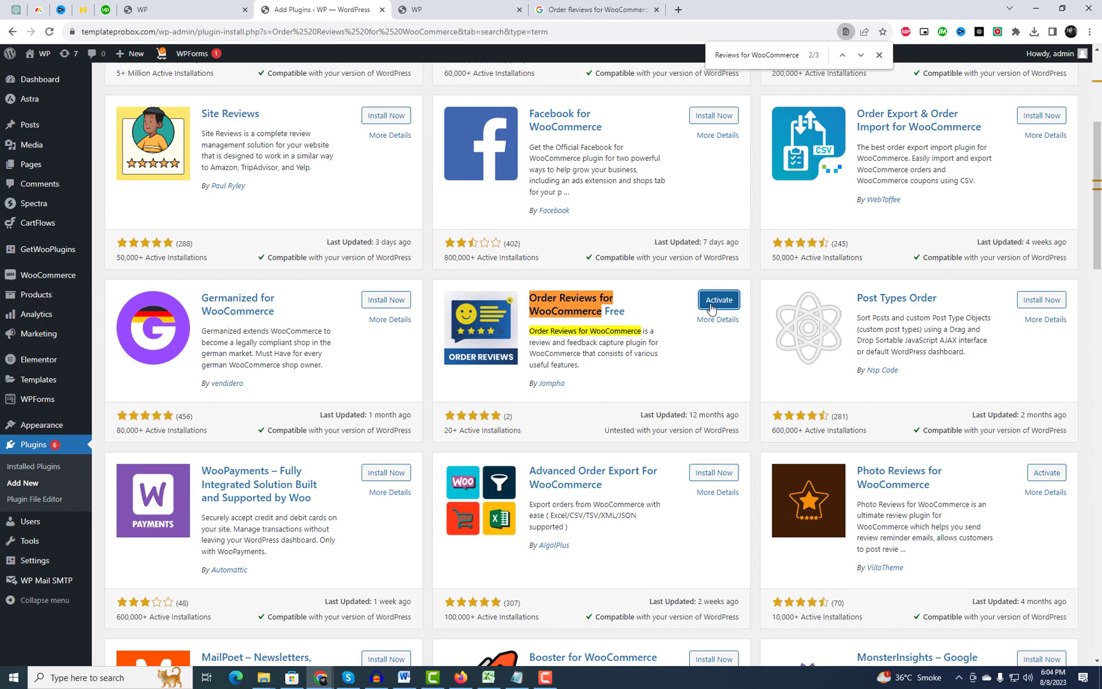
{"action": "left_click", "coordinate": [712, 303]}
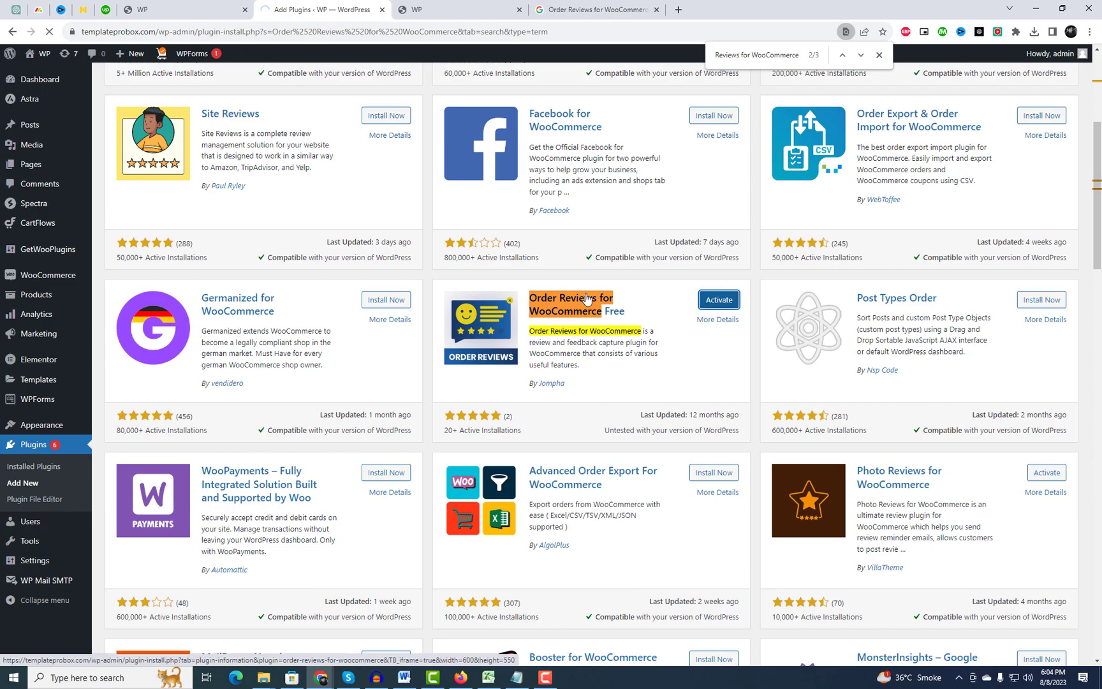
Review the General Settings explanation and the Wait Period value of 3
{"action": "scroll", "coordinate": [573, 350], "scroll_direction": "down", "scroll_amount": 1}
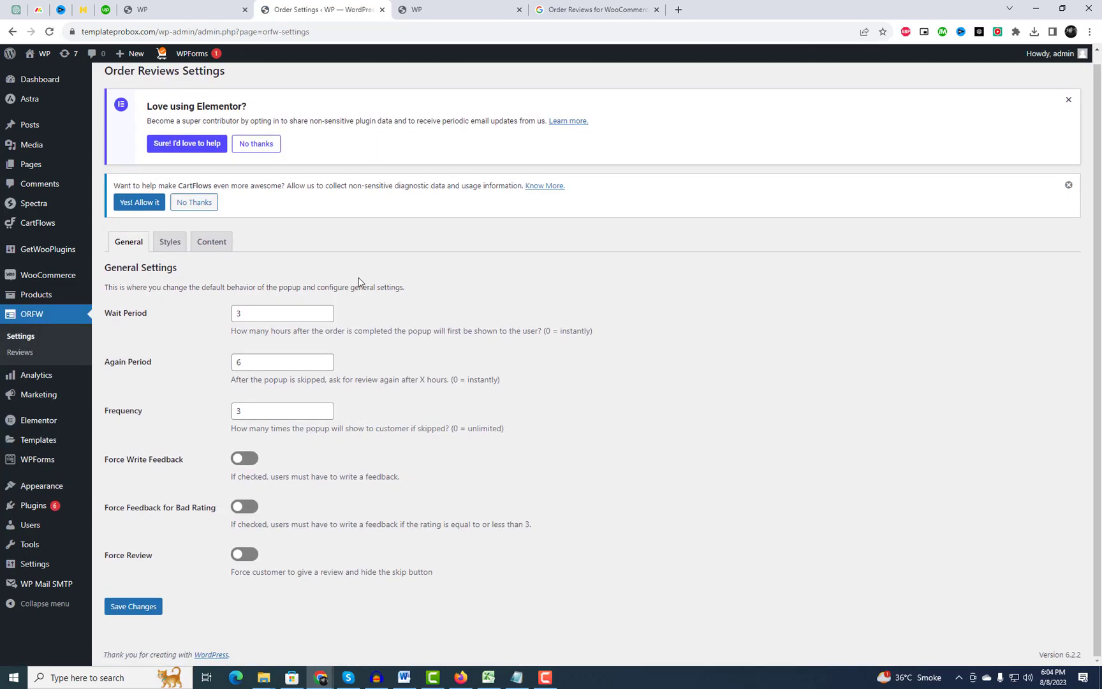
{"action": "left_click_drag", "start_coordinate": [234, 332], "coordinate": [611, 344]}
{"action": "left_click_drag", "start_coordinate": [255, 313], "coordinate": [218, 321]}
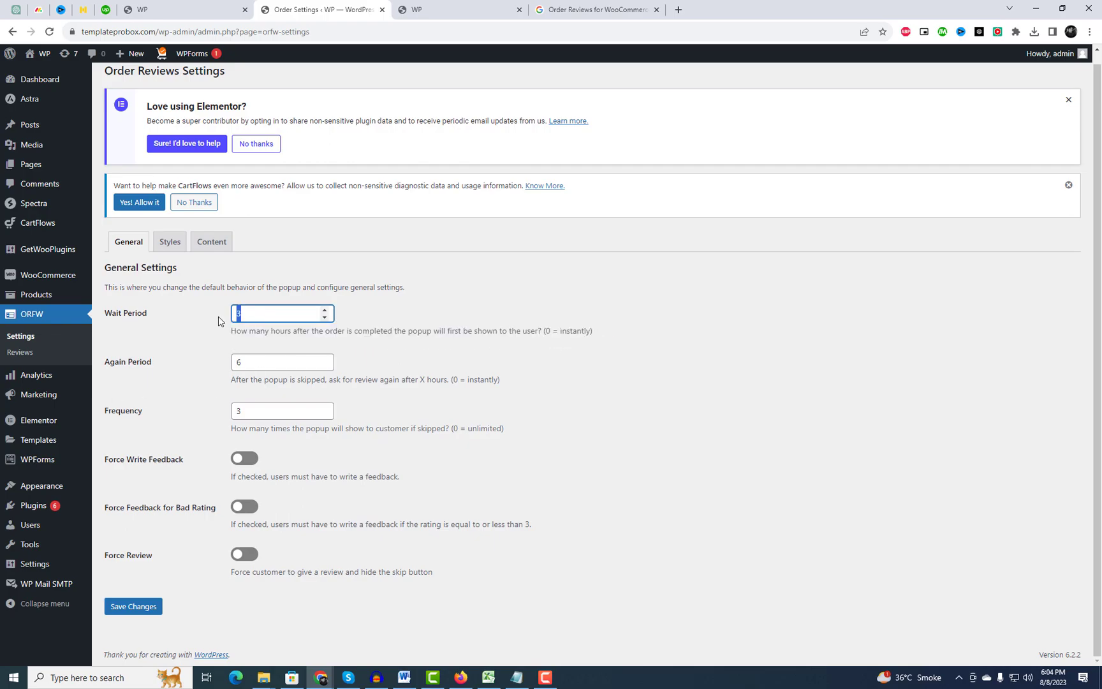
Open the Handpicked Red Chillies product from the storefront and view the cart
{"action": "left_click", "coordinate": [421, 9]}
{"action": "scroll", "coordinate": [769, 414], "scroll_direction": "down", "scroll_amount": 7}
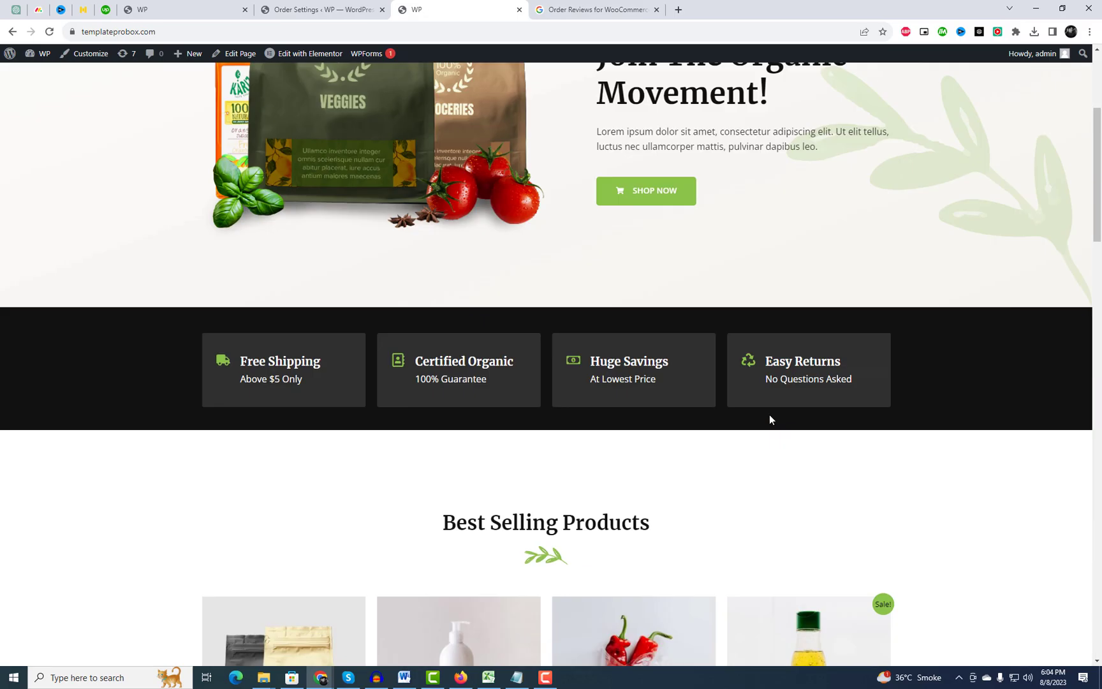
{"action": "left_click", "coordinate": [623, 525]}
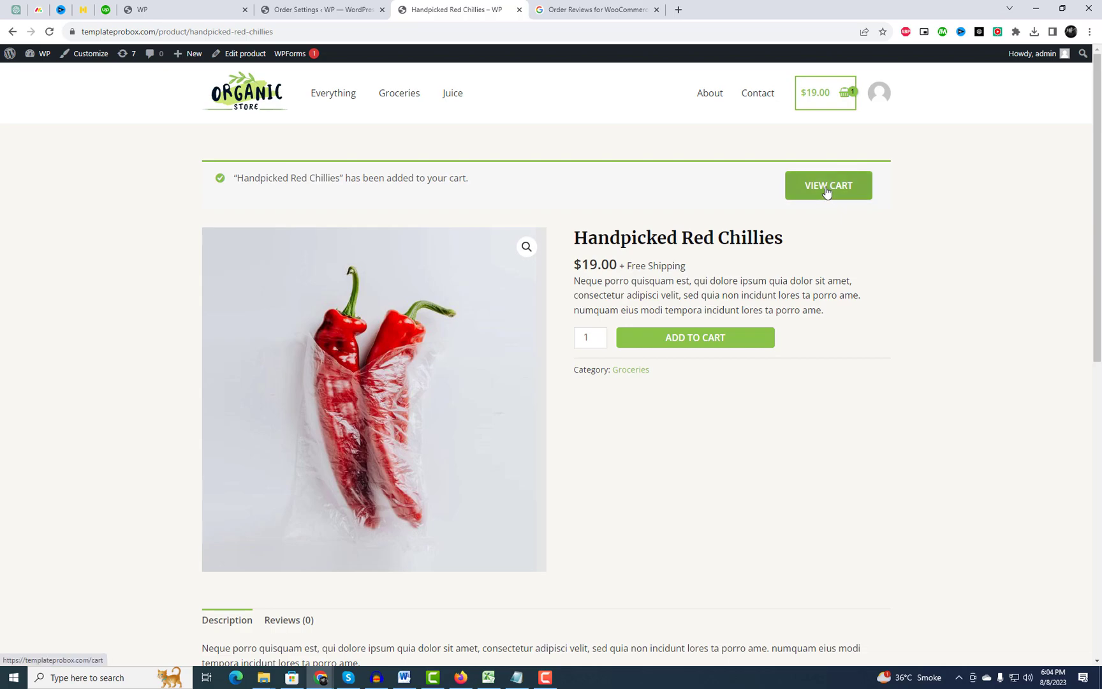
{"action": "left_click", "coordinate": [826, 191]}
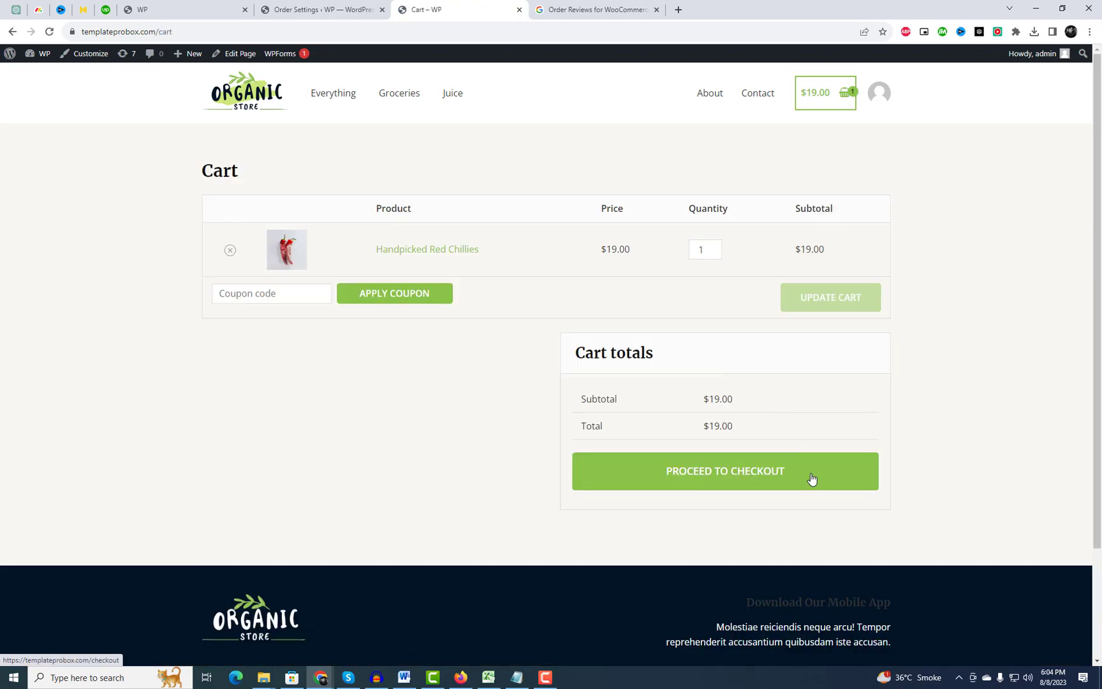
Check out and place the $19.00 chillies order by direct bank transfer
{"action": "left_click", "coordinate": [739, 483]}
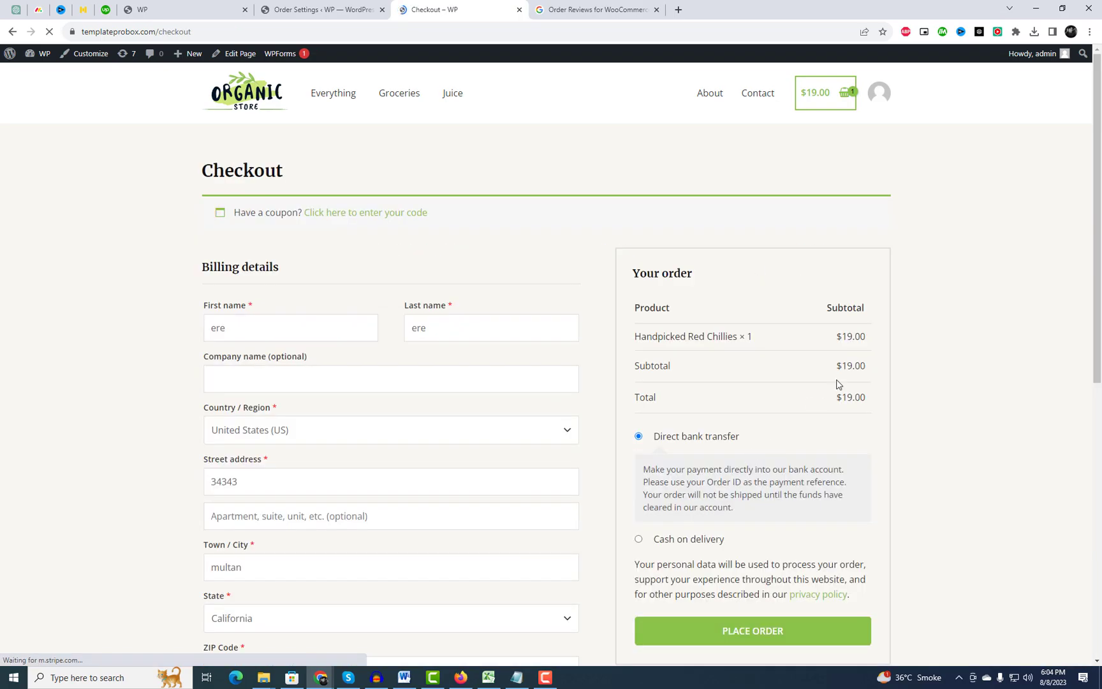
{"action": "scroll", "coordinate": [909, 411], "scroll_direction": "down", "scroll_amount": 2}
{"action": "scroll", "coordinate": [871, 415], "scroll_direction": "down", "scroll_amount": 5}
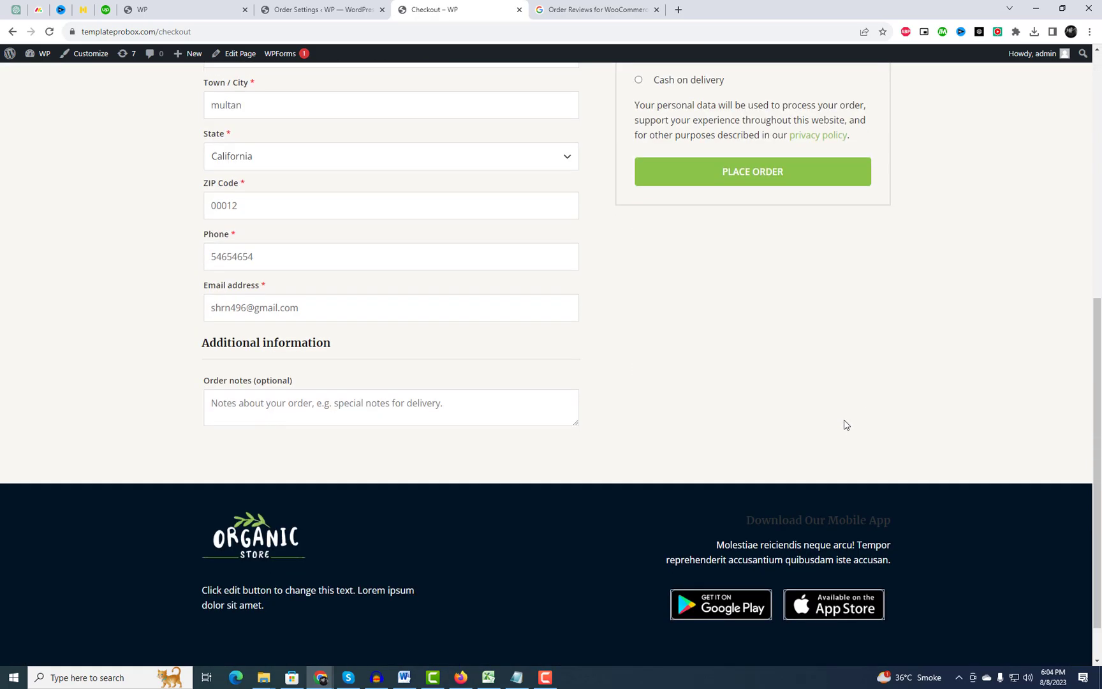
{"action": "scroll", "coordinate": [721, 393], "scroll_direction": "up", "scroll_amount": 3}
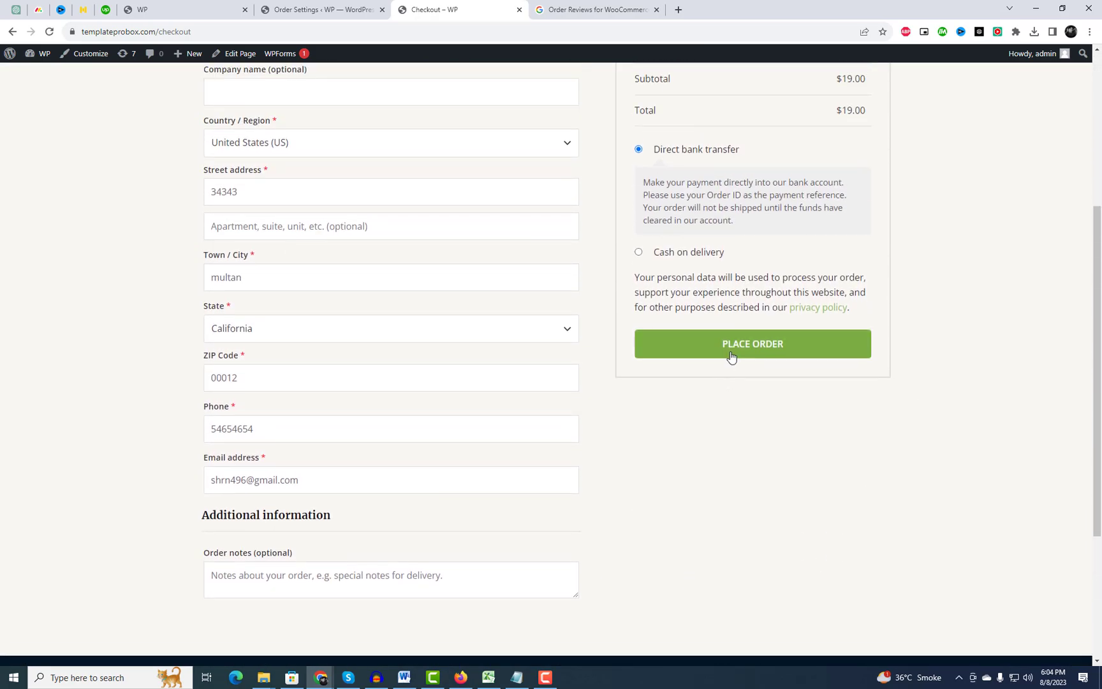
{"action": "left_click", "coordinate": [732, 357]}
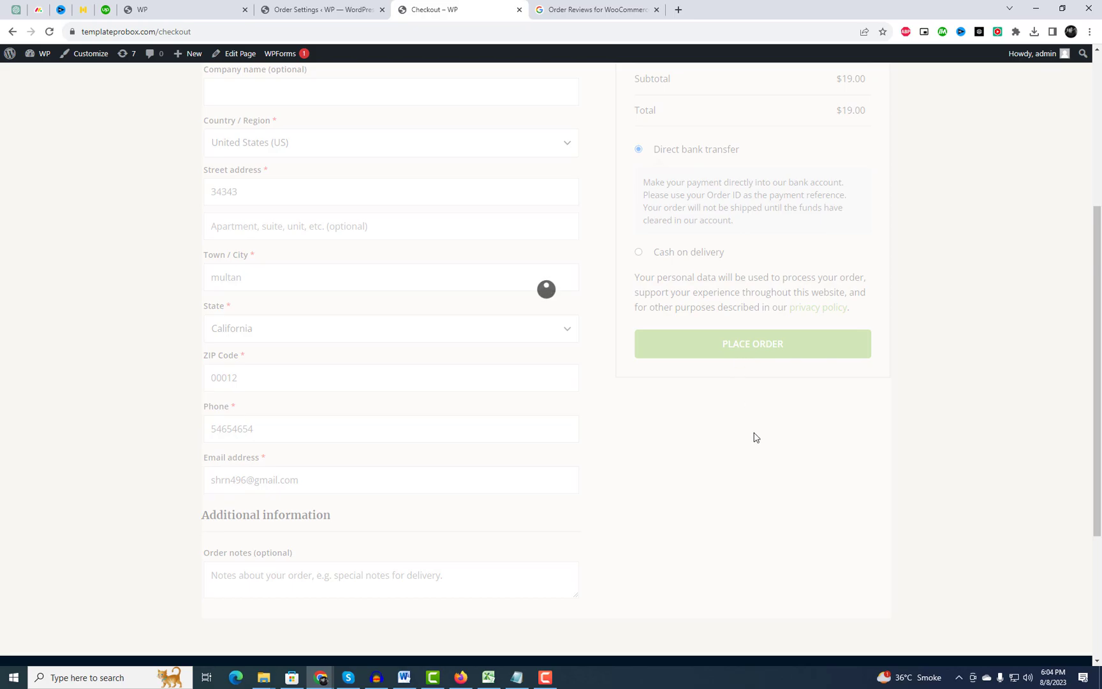
{"action": "scroll", "coordinate": [754, 437], "scroll_direction": "up", "scroll_amount": 3}
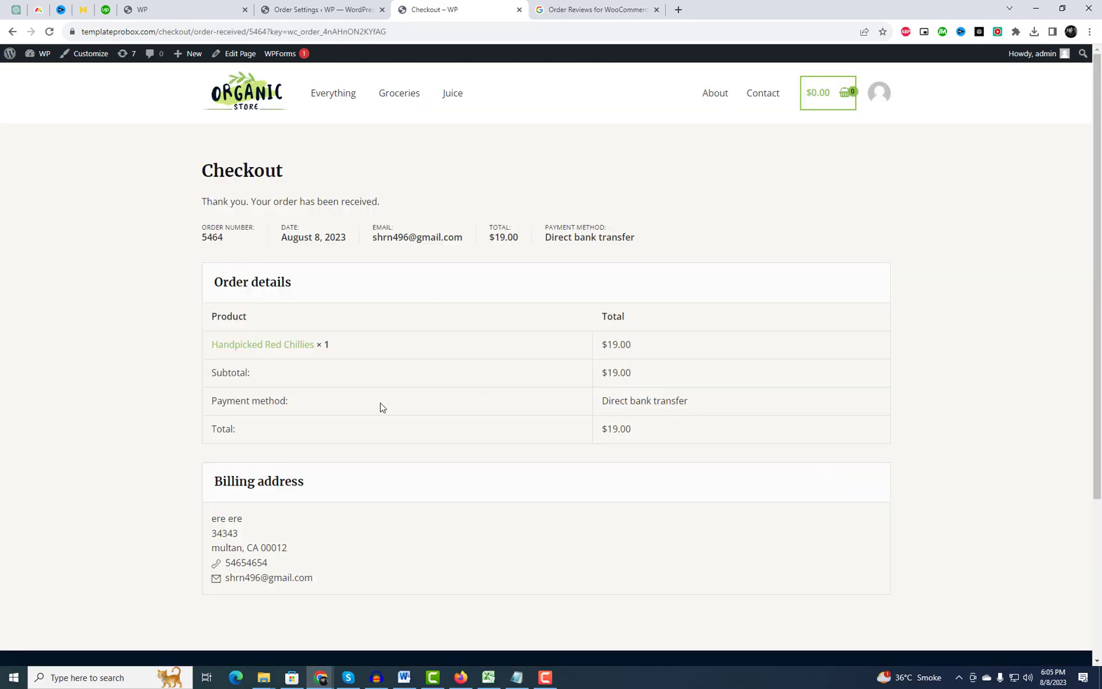
{"action": "scroll", "coordinate": [419, 351], "scroll_direction": "down", "scroll_amount": 1}
{"action": "scroll", "coordinate": [419, 351], "scroll_direction": "up", "scroll_amount": 1}
Open the WooCommerce Orders list in a new tab
{"action": "left_click", "coordinate": [319, 8]}
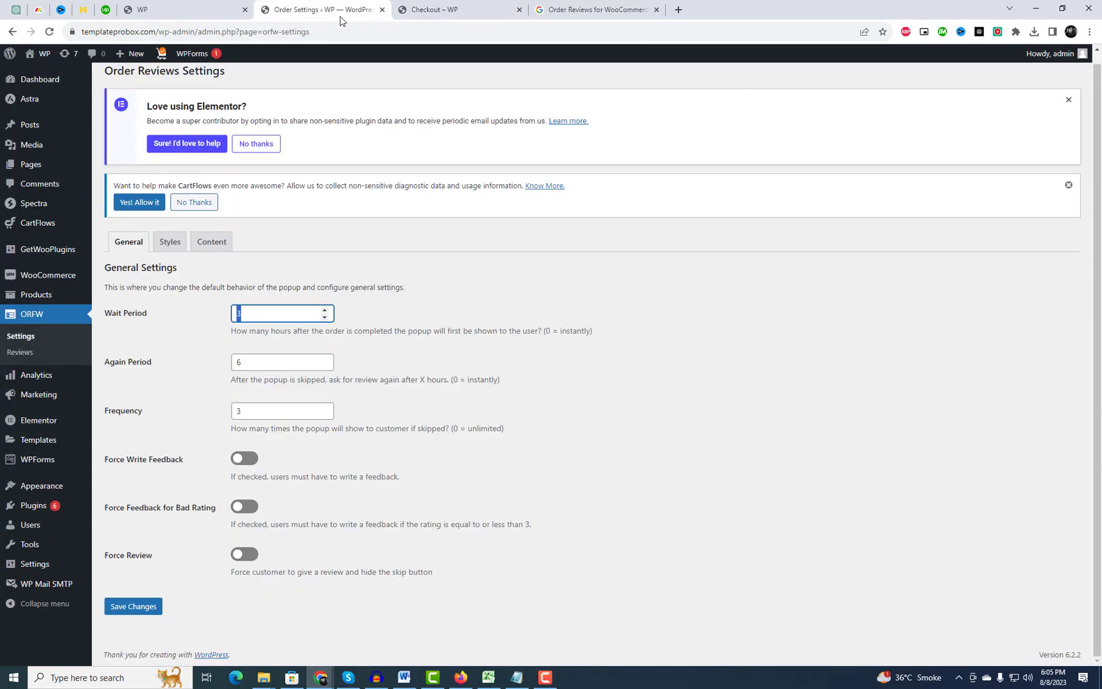
{"action": "mouse_move", "coordinate": [50, 296]}
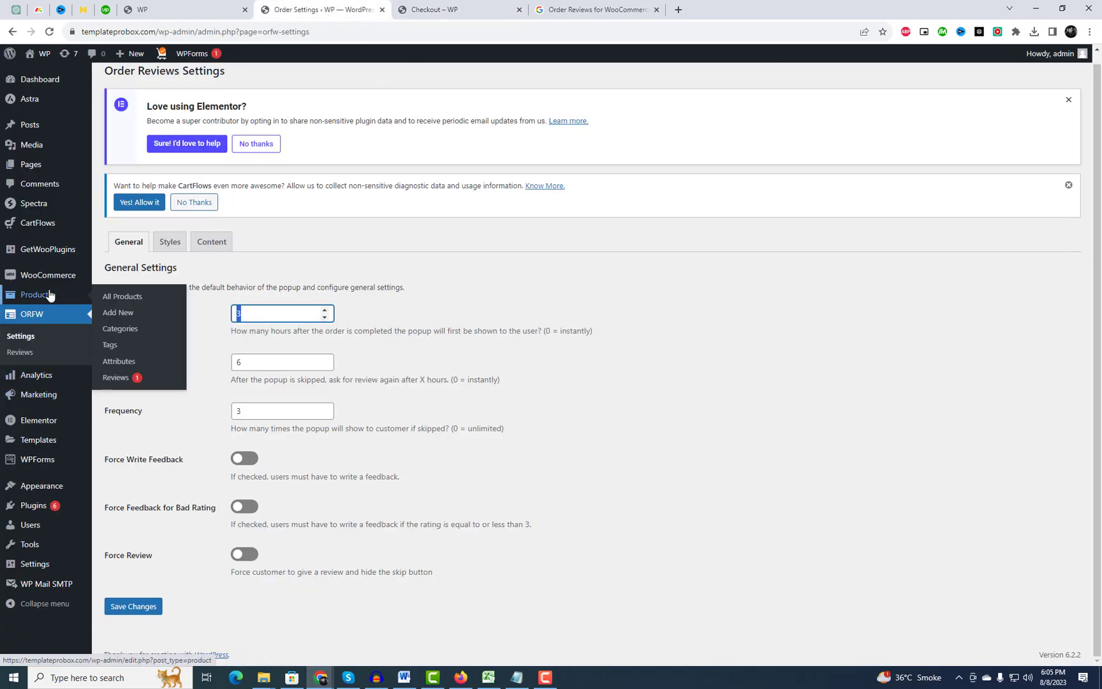
{"action": "right_click", "coordinate": [121, 293]}
{"action": "left_click", "coordinate": [160, 303]}
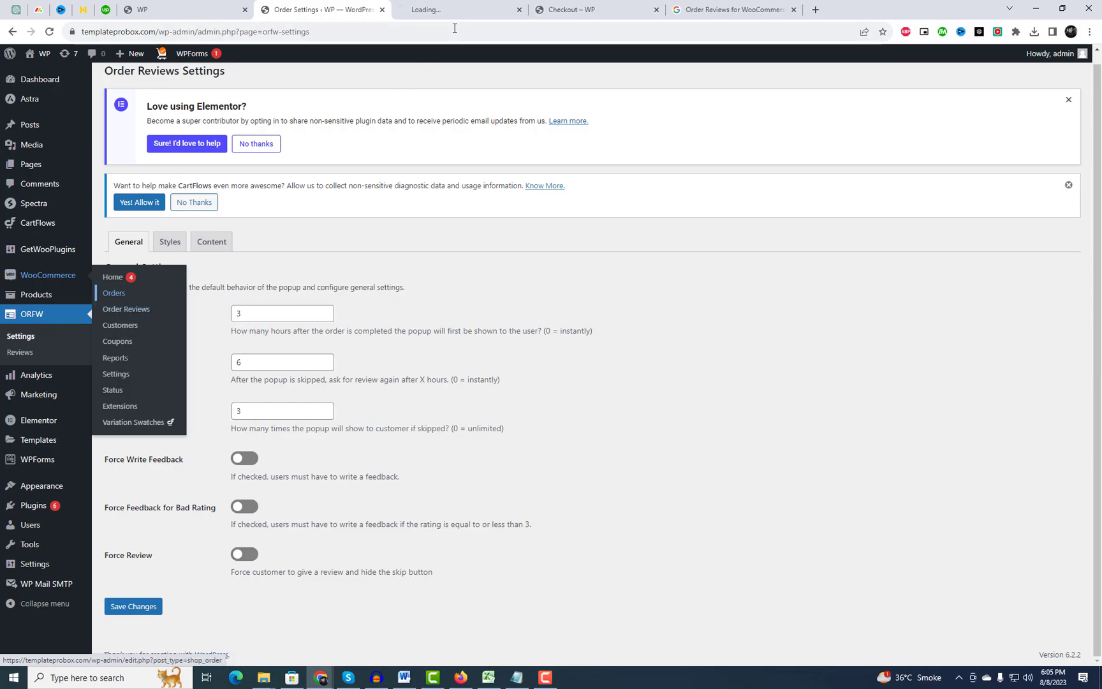
{"action": "left_click", "coordinate": [457, 10]}
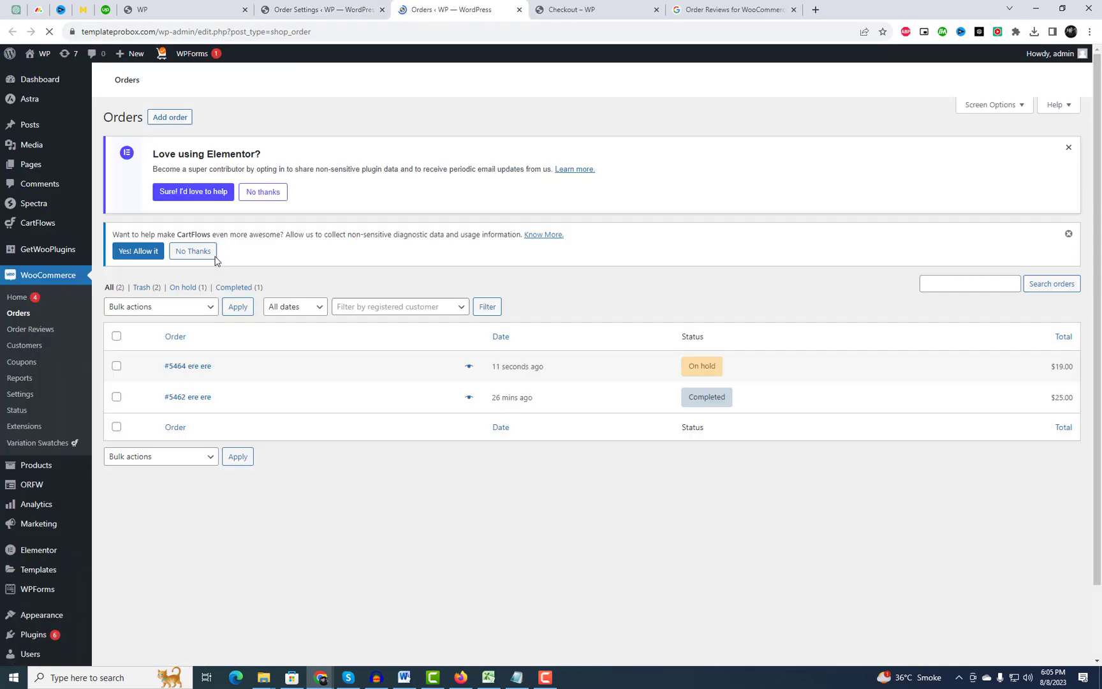
Mark the newest $19.00 order #5464 Completed with the bulk status action
{"action": "left_click", "coordinate": [116, 366]}
{"action": "left_click", "coordinate": [149, 309]}
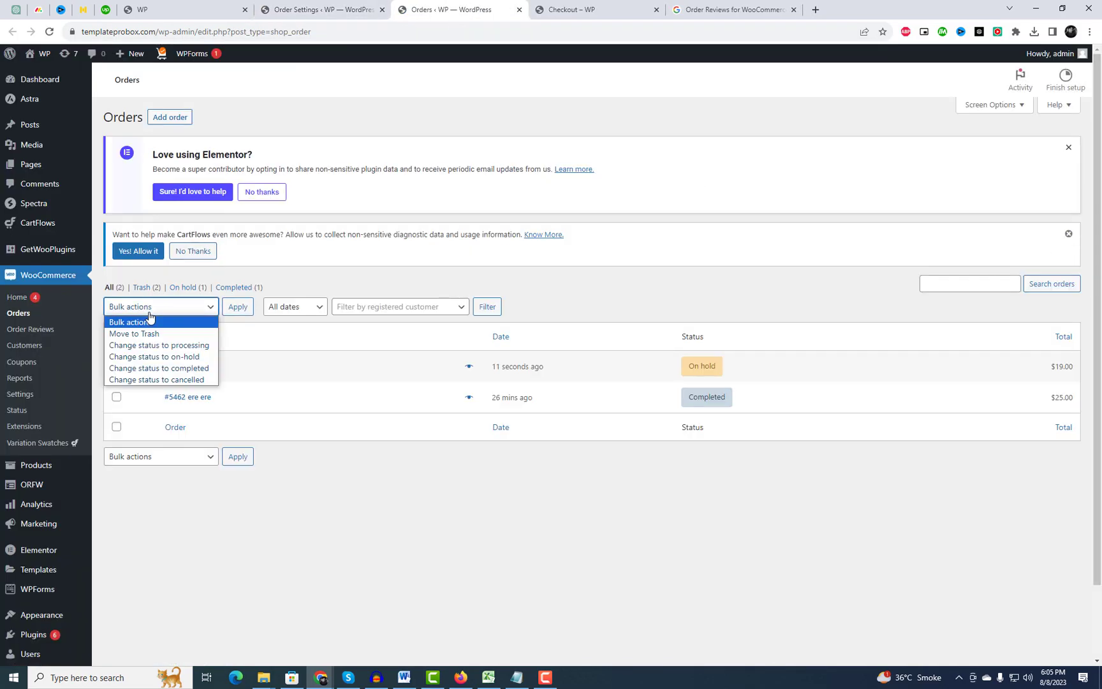
{"action": "left_click", "coordinate": [164, 392]}
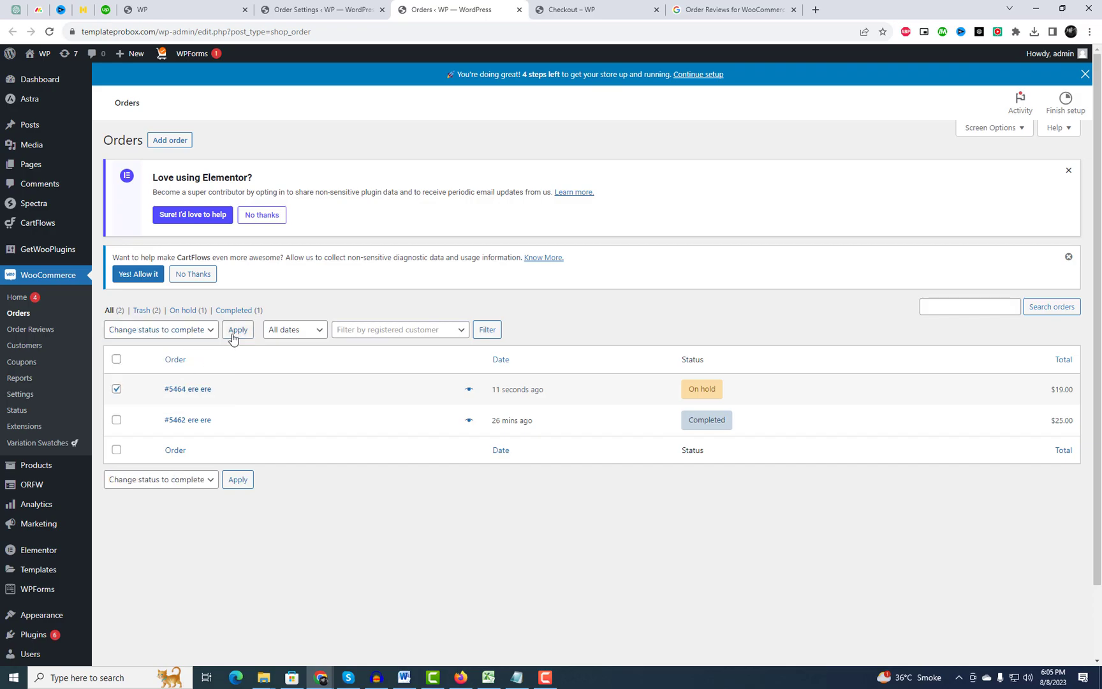
{"action": "left_click", "coordinate": [235, 333]}
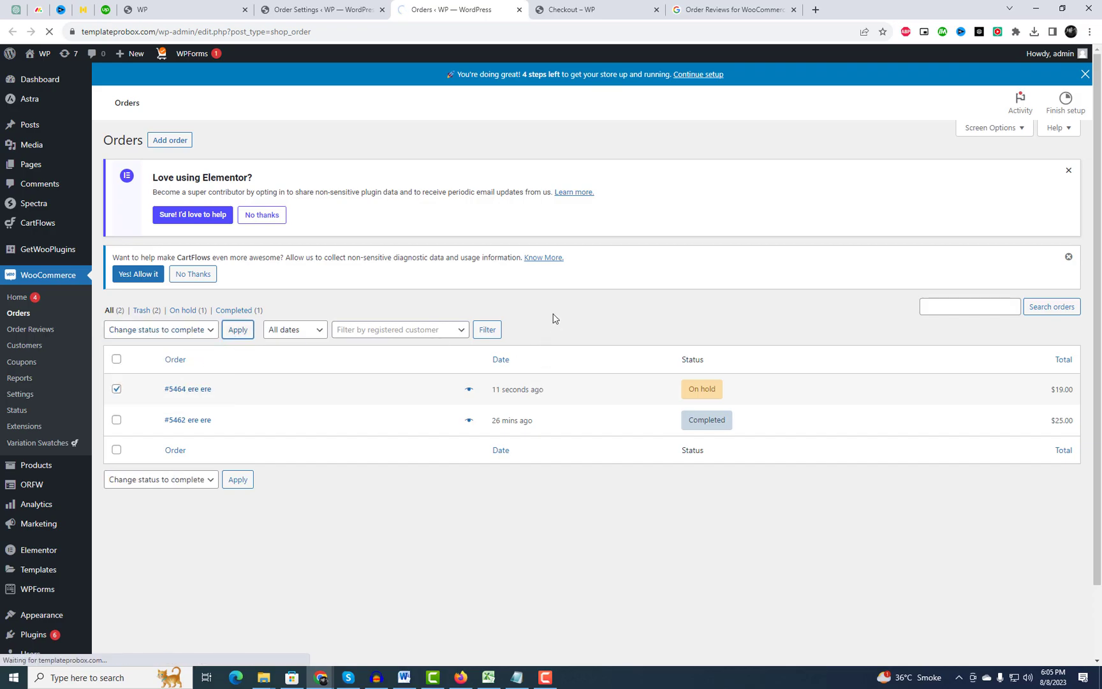
Change the review popup's Wait Period from 3 to 0
{"action": "left_click", "coordinate": [306, 8]}
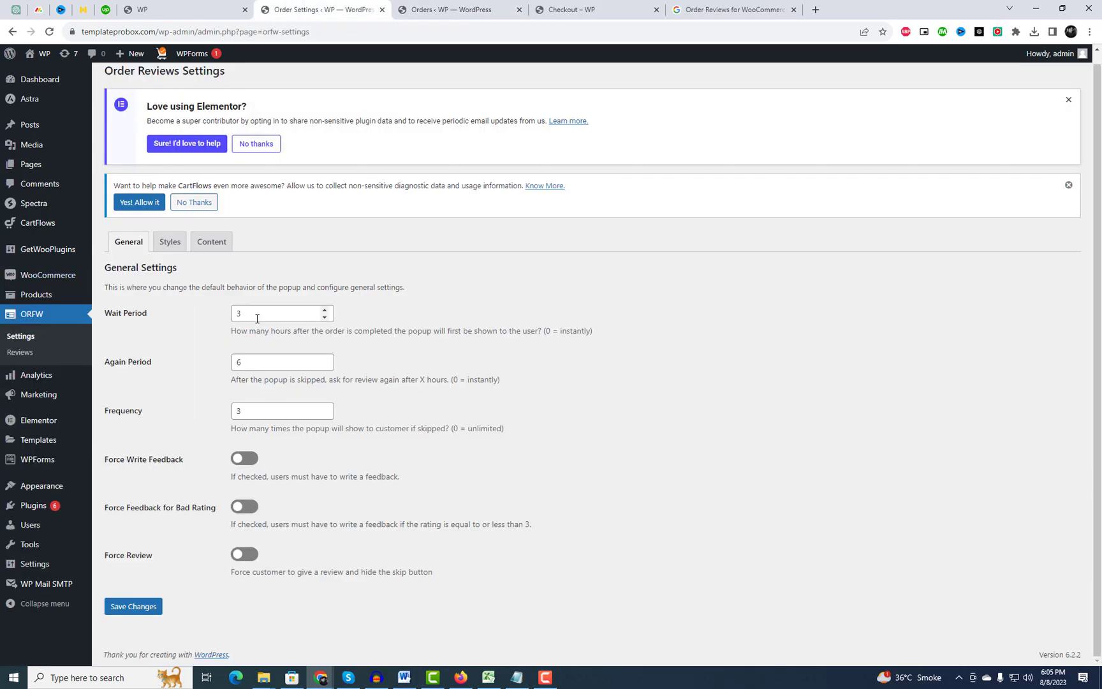
{"action": "left_click_drag", "start_coordinate": [257, 319], "coordinate": [228, 319]}
{"action": "type", "text": "0"}
{"action": "left_click", "coordinate": [657, 446]}
{"action": "left_click_drag", "start_coordinate": [235, 332], "coordinate": [506, 338]}
{"action": "left_click", "coordinate": [647, 384]}
Switch on Force Review and save the general popup settings
{"action": "left_click", "coordinate": [252, 556]}
{"action": "left_click", "coordinate": [133, 607]}
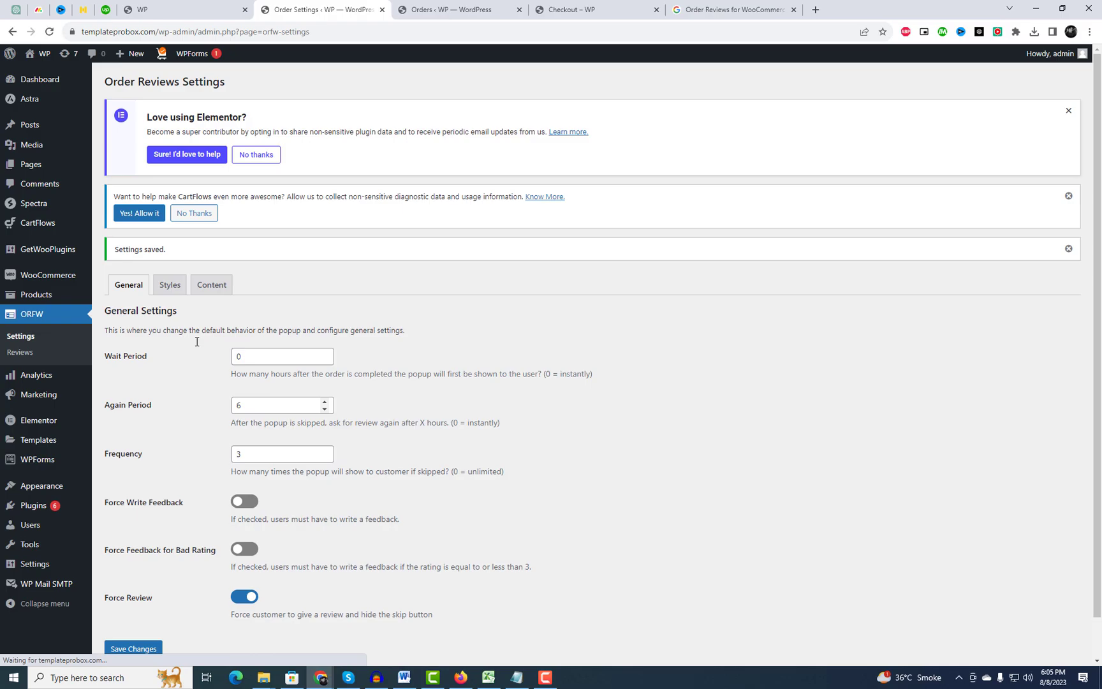
{"action": "left_click", "coordinate": [169, 285]}
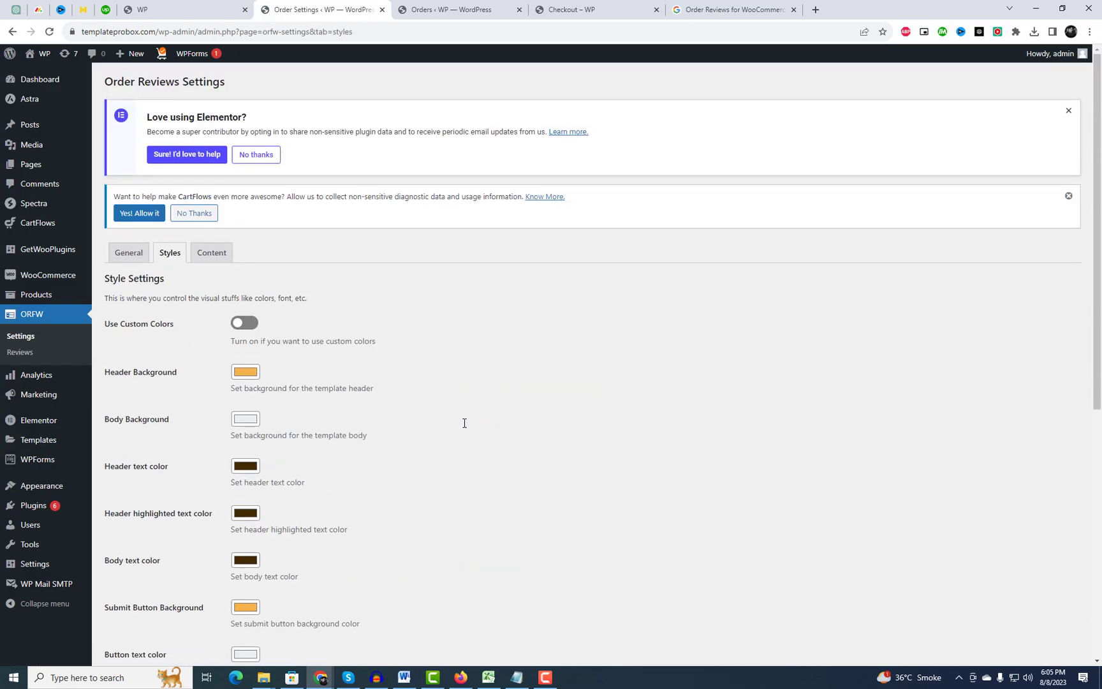
Set the header background to teal and the submit button background to darker brown
{"action": "scroll", "coordinate": [464, 423], "scroll_direction": "down", "scroll_amount": 2}
{"action": "left_click", "coordinate": [246, 262]}
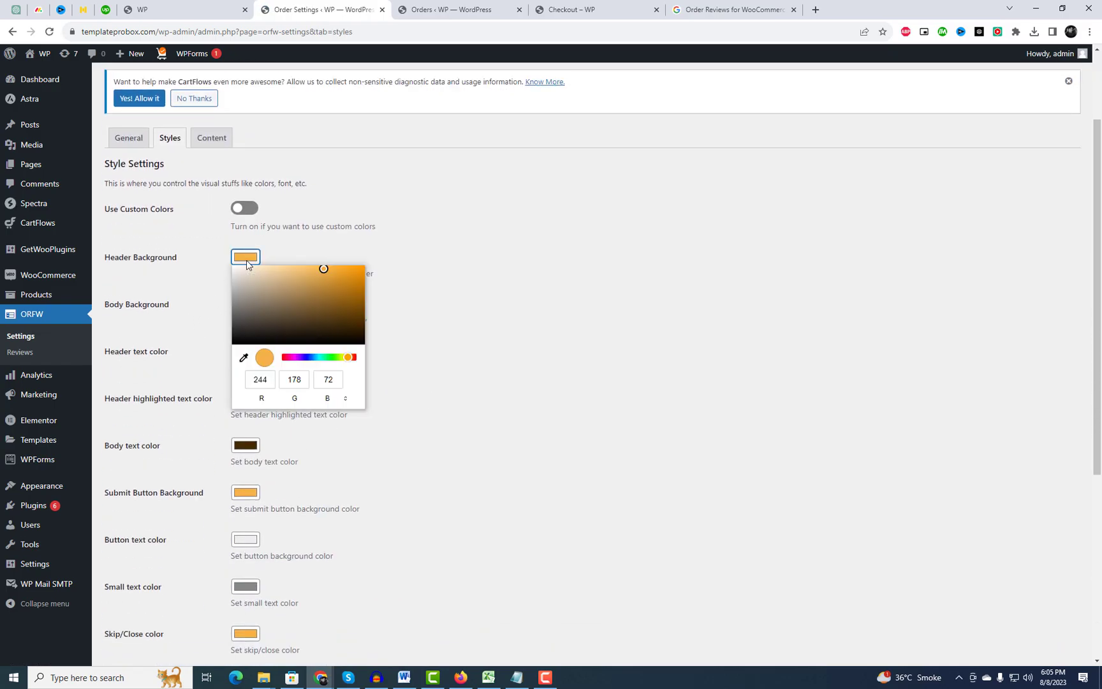
{"action": "left_click_drag", "start_coordinate": [327, 361], "coordinate": [320, 357]}
{"action": "left_click", "coordinate": [355, 282]}
{"action": "left_click", "coordinate": [585, 318]}
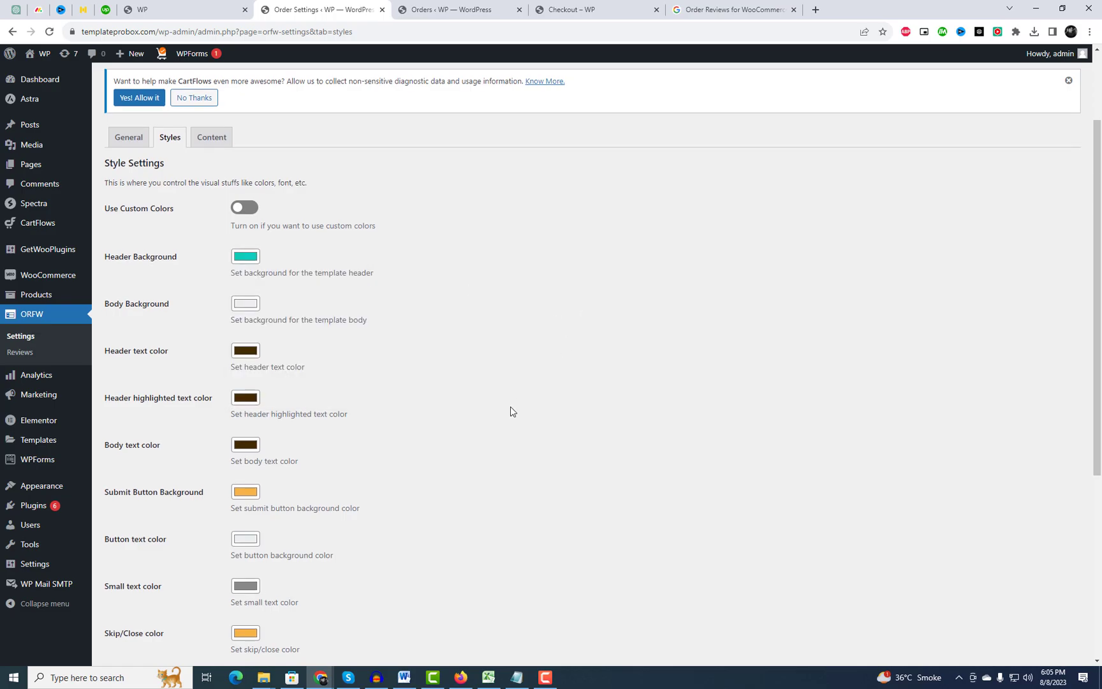
{"action": "scroll", "coordinate": [504, 412], "scroll_direction": "down", "scroll_amount": 3}
{"action": "left_click", "coordinate": [245, 322]}
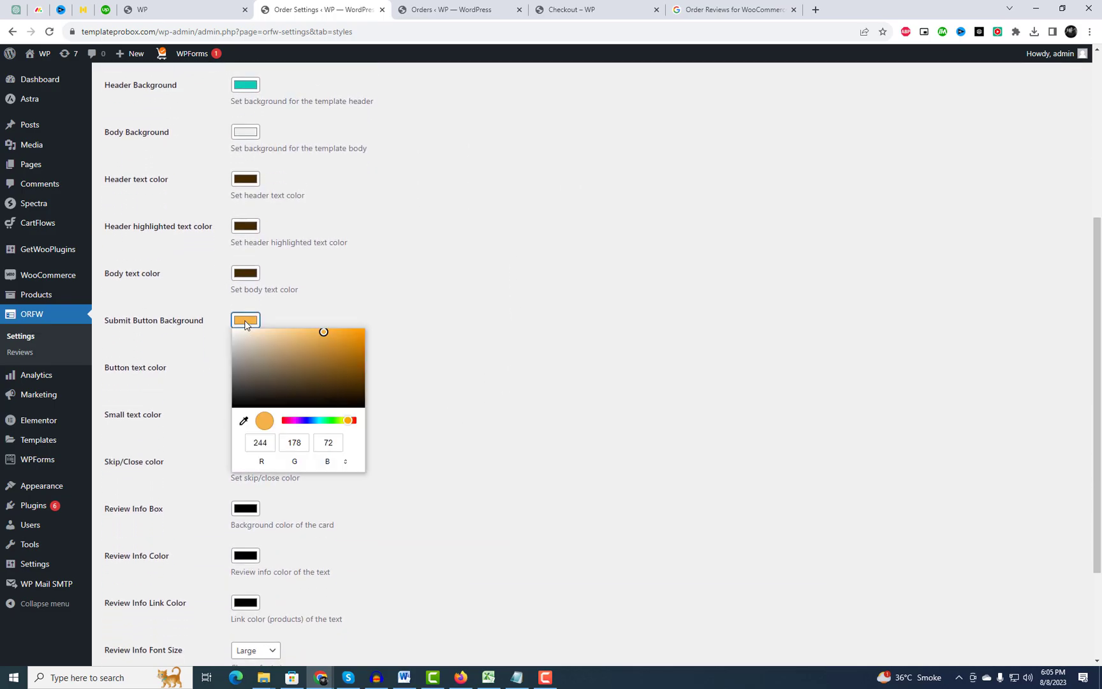
{"action": "left_click_drag", "start_coordinate": [337, 373], "coordinate": [345, 356]}
{"action": "left_click", "coordinate": [450, 445]}
Set the review info font size to Medium and save the style settings
{"action": "scroll", "coordinate": [330, 527], "scroll_direction": "down", "scroll_amount": 3}
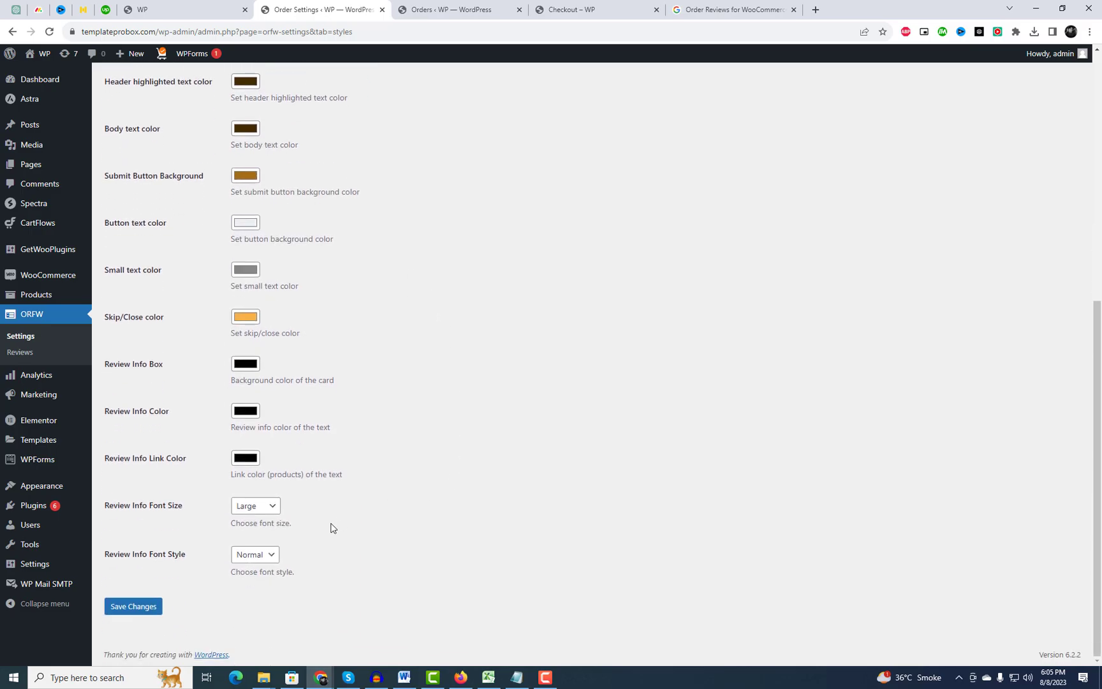
{"action": "left_click", "coordinate": [265, 509]}
{"action": "left_click", "coordinate": [258, 535]}
{"action": "left_click", "coordinate": [140, 607]}
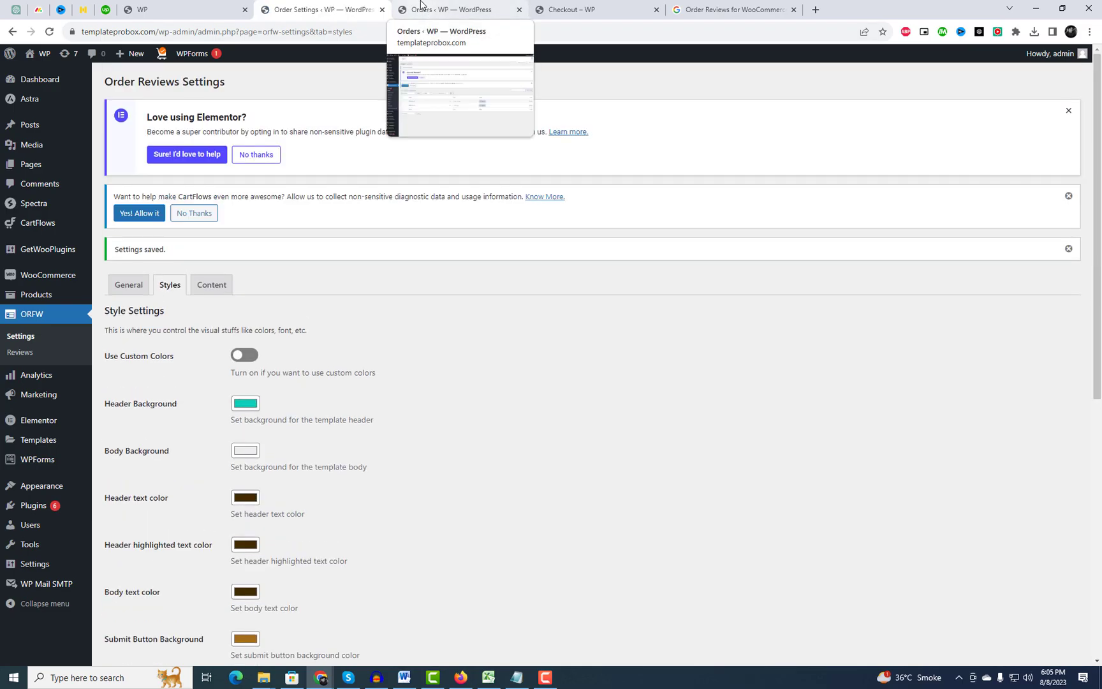
Open the storefront in a new tab through Visit Site
{"action": "mouse_move", "coordinate": [39, 53]}
{"action": "right_click", "coordinate": [36, 78]}
{"action": "left_click", "coordinate": [71, 88]}
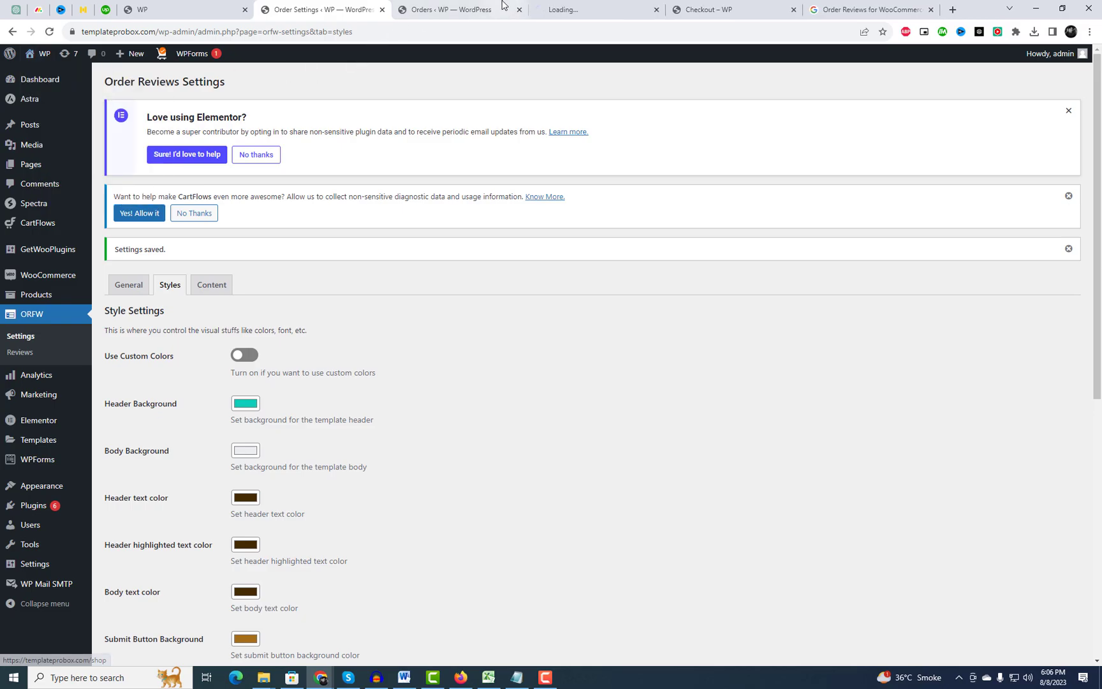
Preview the restyled #5464 'Your Last Order' popup on the storefront
{"action": "left_click", "coordinate": [553, 9]}
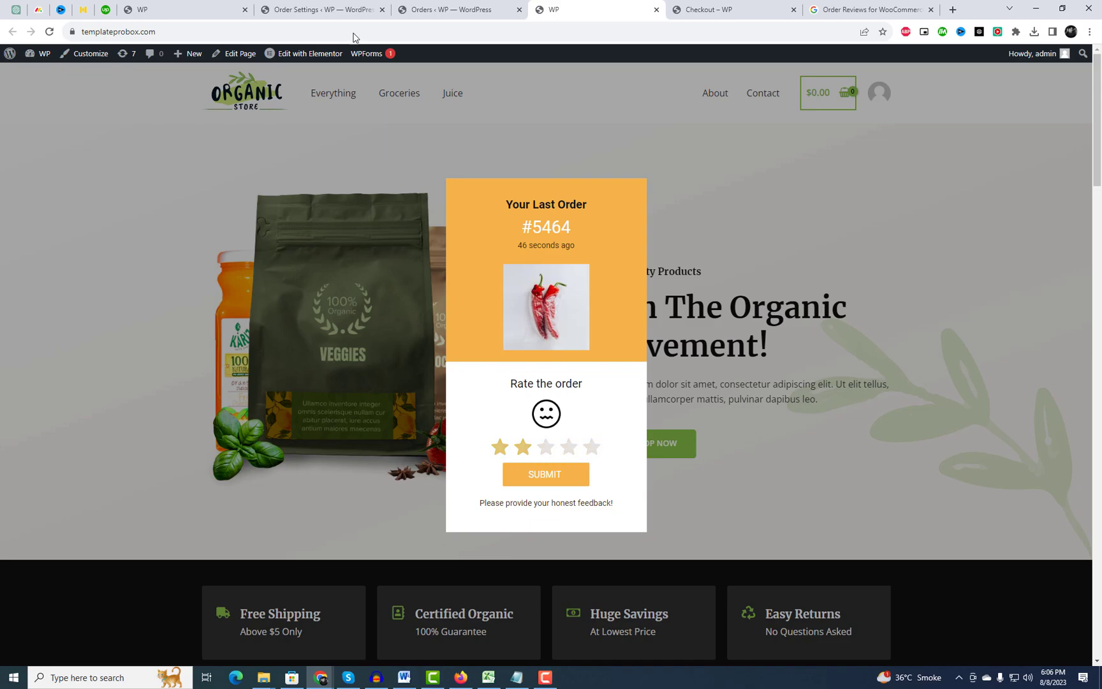
{"action": "left_click", "coordinate": [331, 3]}
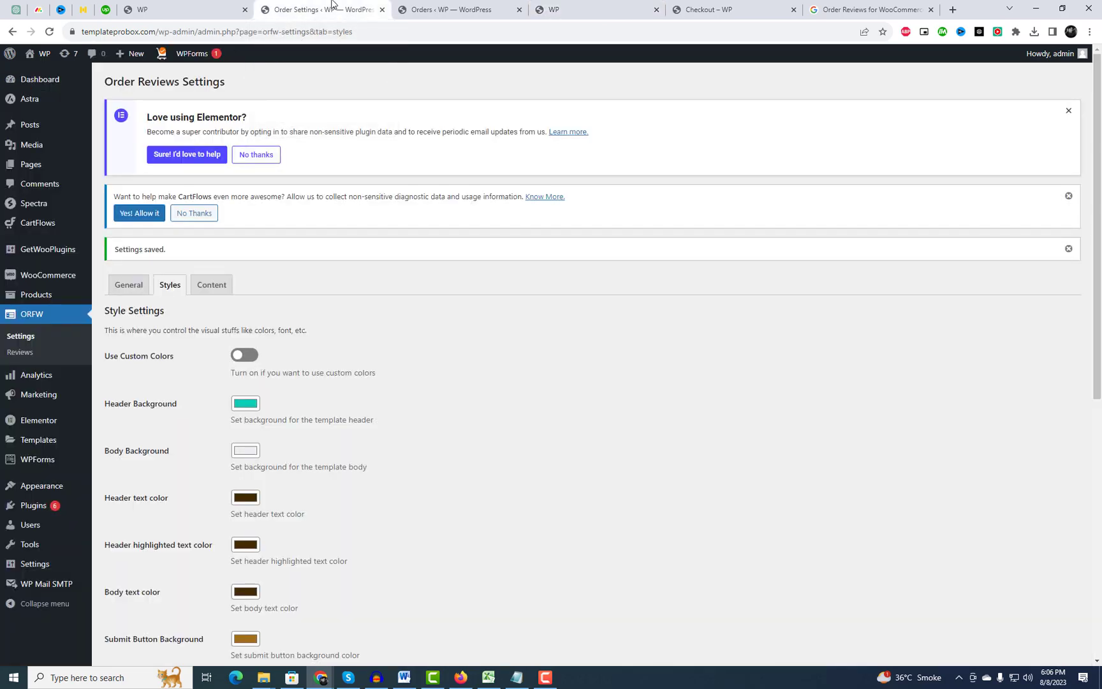
{"action": "scroll", "coordinate": [402, 440], "scroll_direction": "down", "scroll_amount": 5}
{"action": "scroll", "coordinate": [412, 454], "scroll_direction": "down", "scroll_amount": 1}
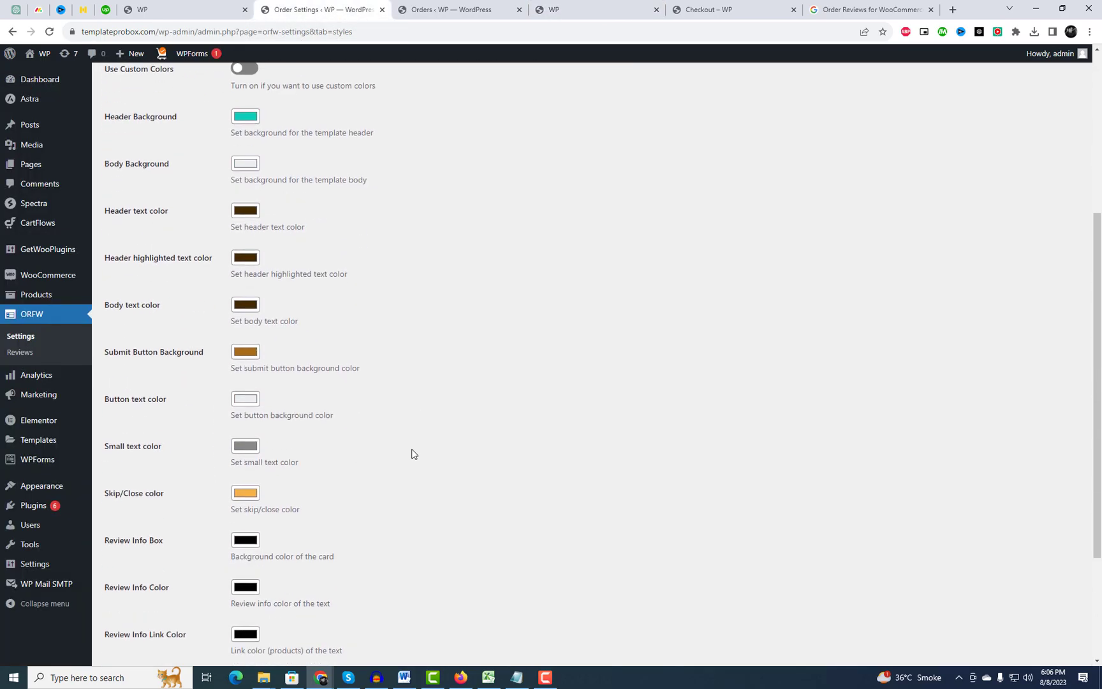
{"action": "scroll", "coordinate": [412, 454], "scroll_direction": "up", "scroll_amount": 4}
Open the Content settings and compare with the Orders list and storefront popup
{"action": "left_click", "coordinate": [213, 228]}
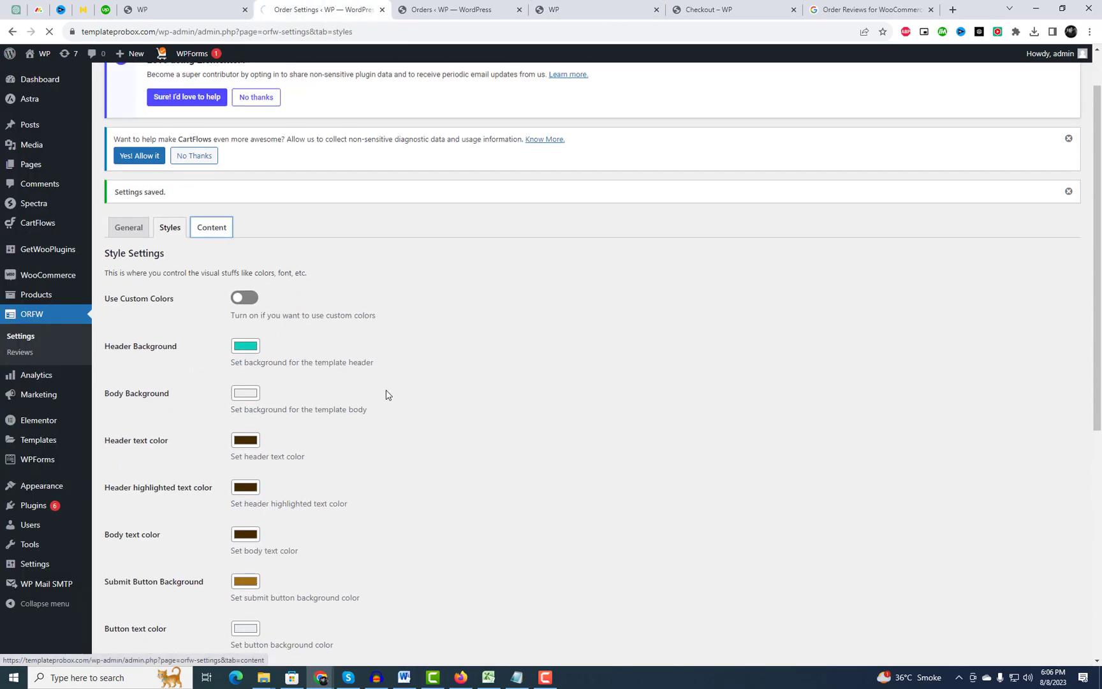
{"action": "left_click", "coordinate": [455, 9]}
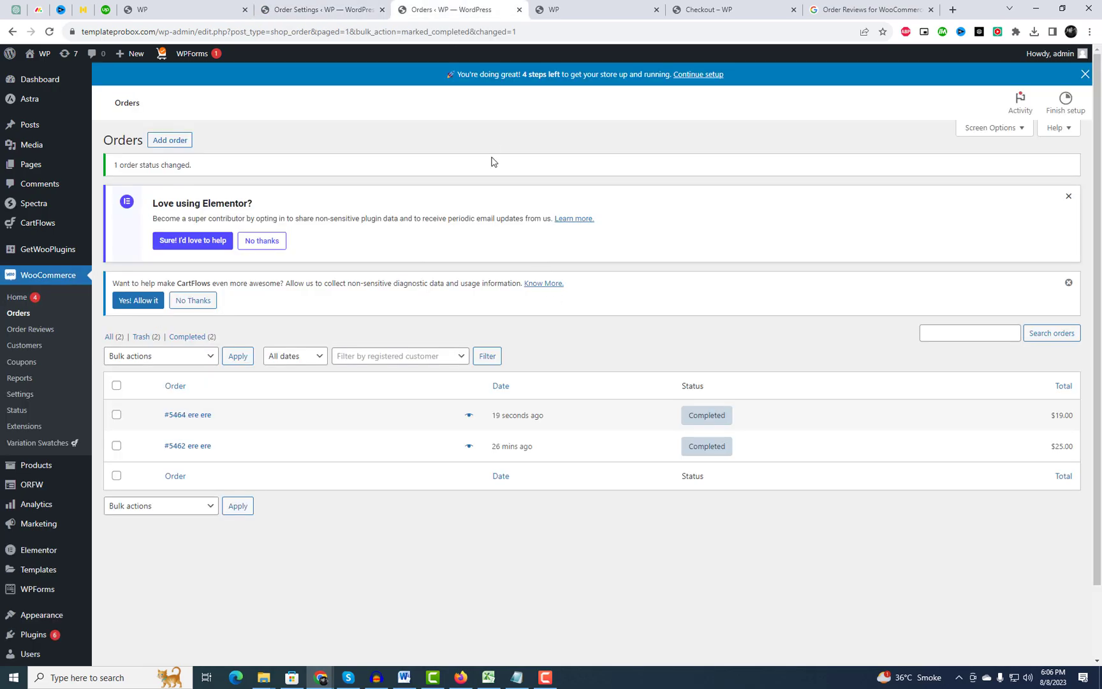
{"action": "left_click_drag", "start_coordinate": [552, 10], "coordinate": [418, 10]}
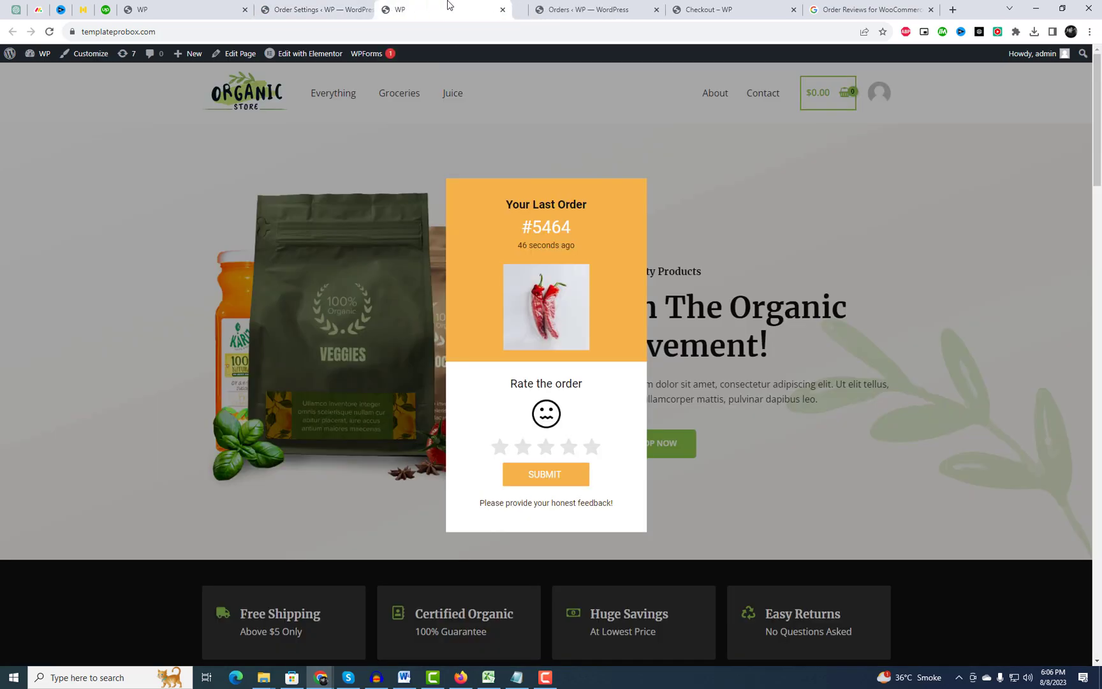
Add 'product', 'Please' and 'your valuable' to the three popup labels and save
{"action": "left_click", "coordinate": [312, 9]}
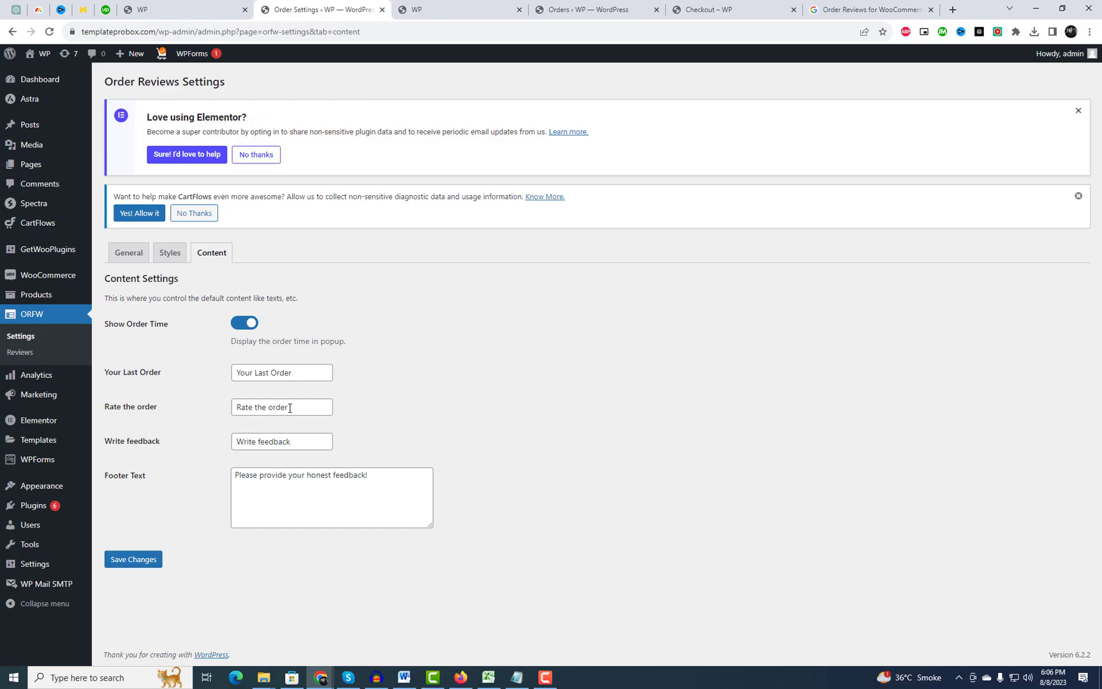
{"action": "left_click", "coordinate": [307, 371]}
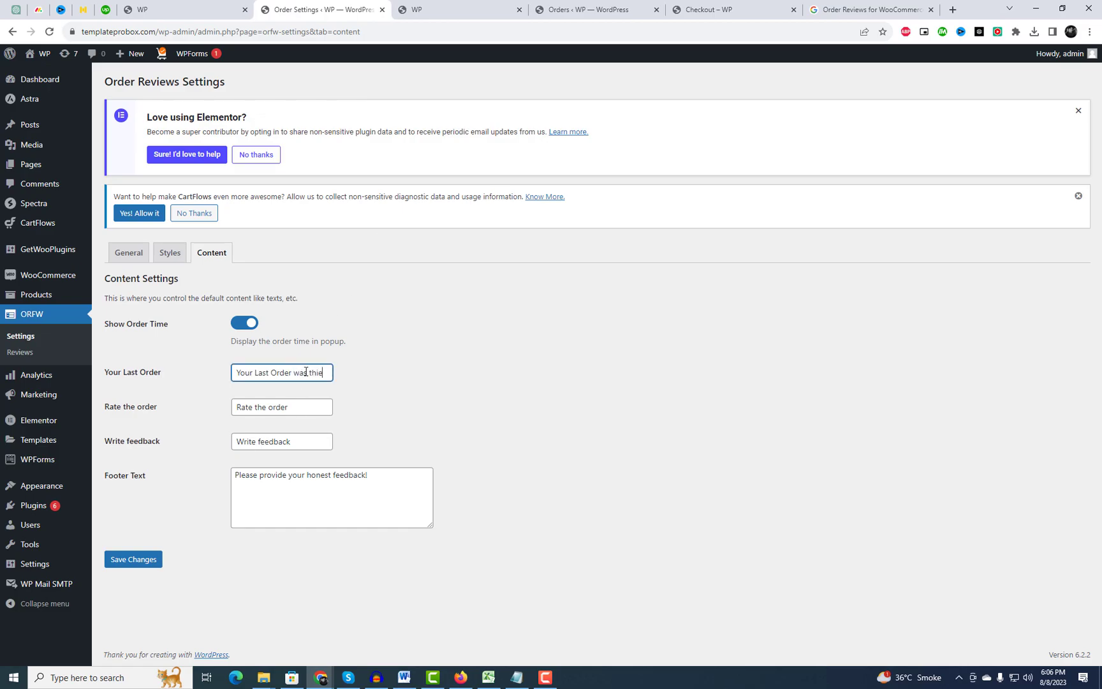
{"action": "type", "text": "product"}
{"action": "left_click", "coordinate": [236, 407]}
{"action": "type", "text": "Ple"}
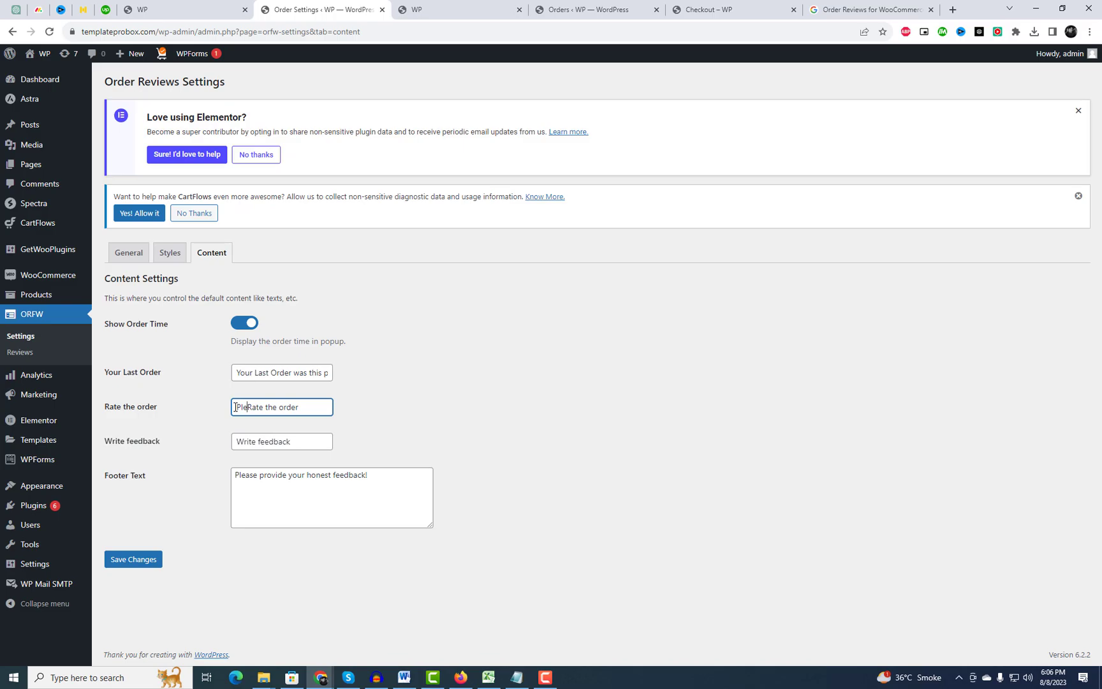
{"action": "type", "text": "ase"}
{"action": "left_click", "coordinate": [258, 442]}
{"action": "type", "text": "your va"}
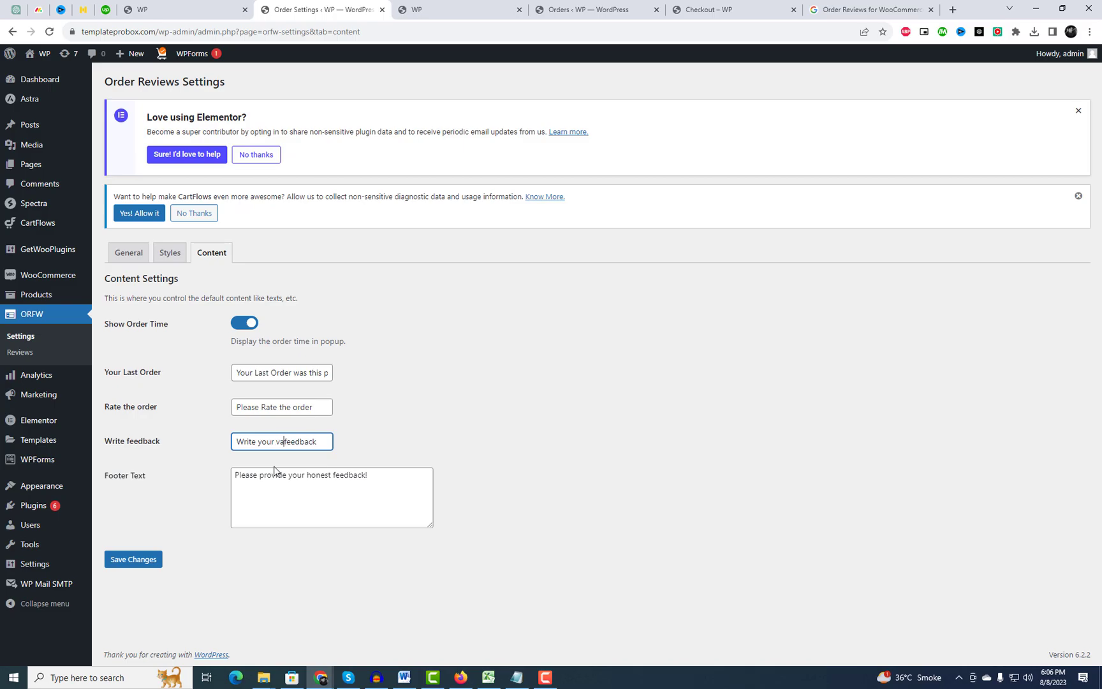
{"action": "type", "text": "luable"}
{"action": "left_click", "coordinate": [142, 567]}
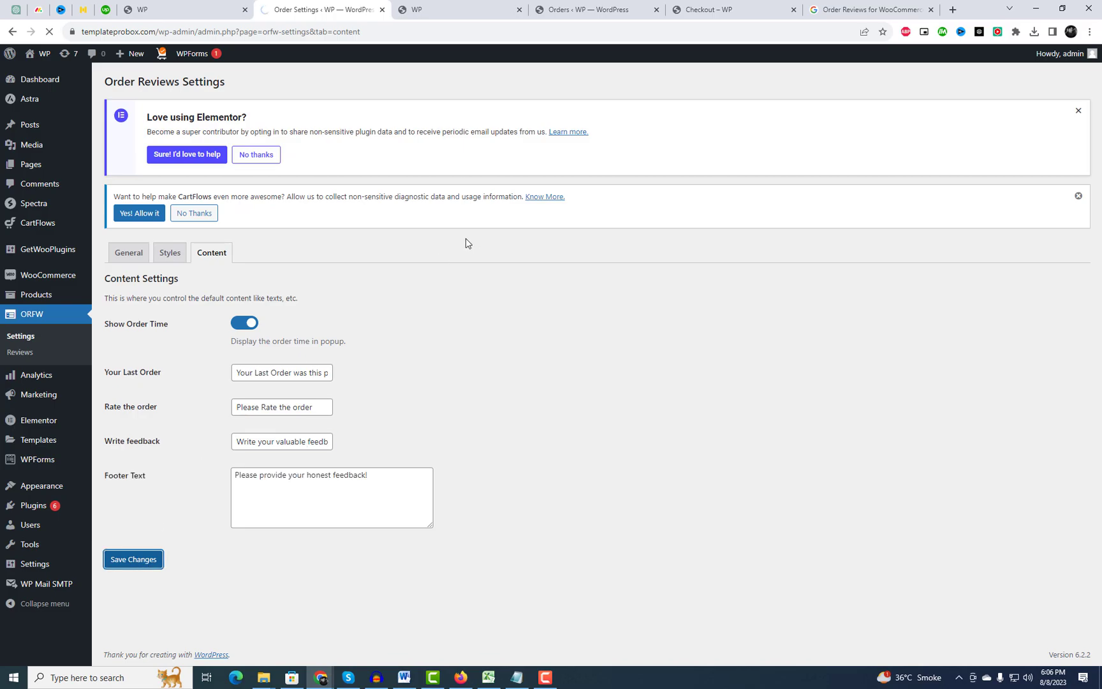
Reload the storefront tab to show the relabelled rating popup
{"action": "left_click", "coordinate": [418, 10]}
{"action": "left_click", "coordinate": [413, 27]}
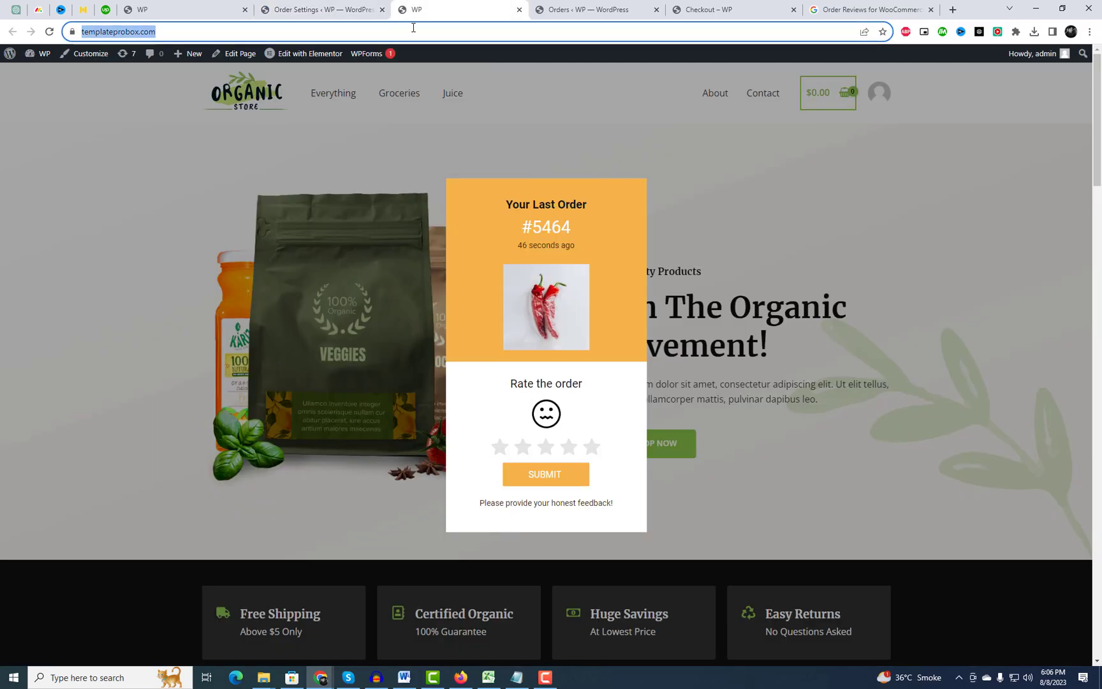
{"action": "key", "text": "Return"}
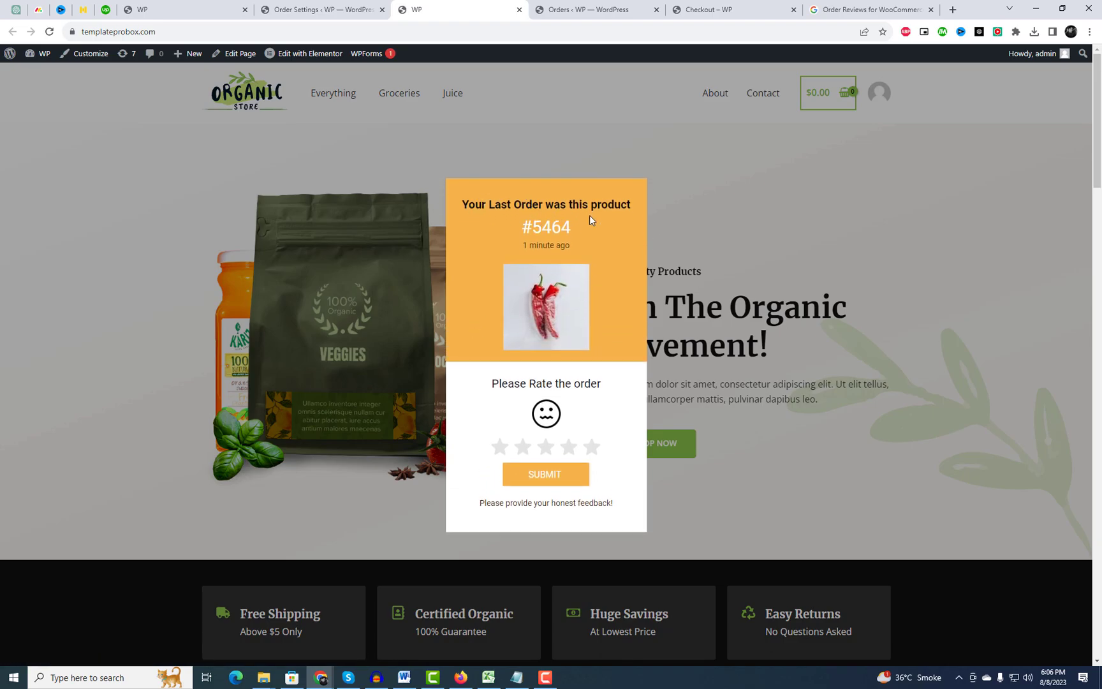
Rate the order five stars with the feedback 'Amazing Product. Thank you'
{"action": "left_click", "coordinate": [523, 448]}
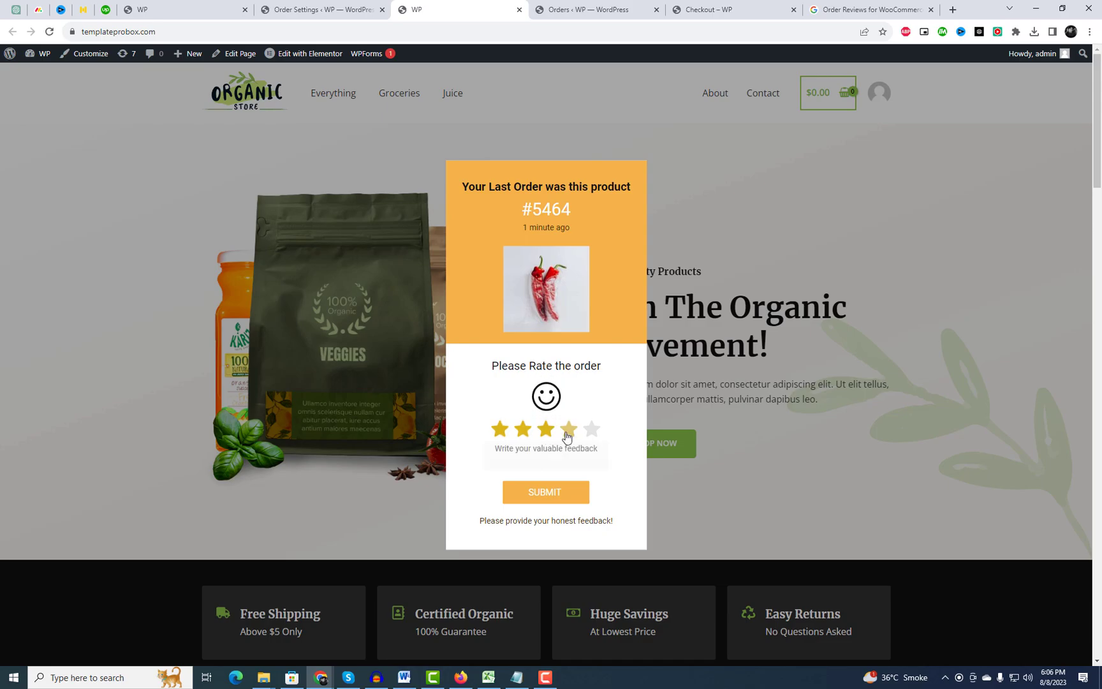
{"action": "left_click", "coordinate": [591, 428]}
{"action": "left_click", "coordinate": [539, 452]}
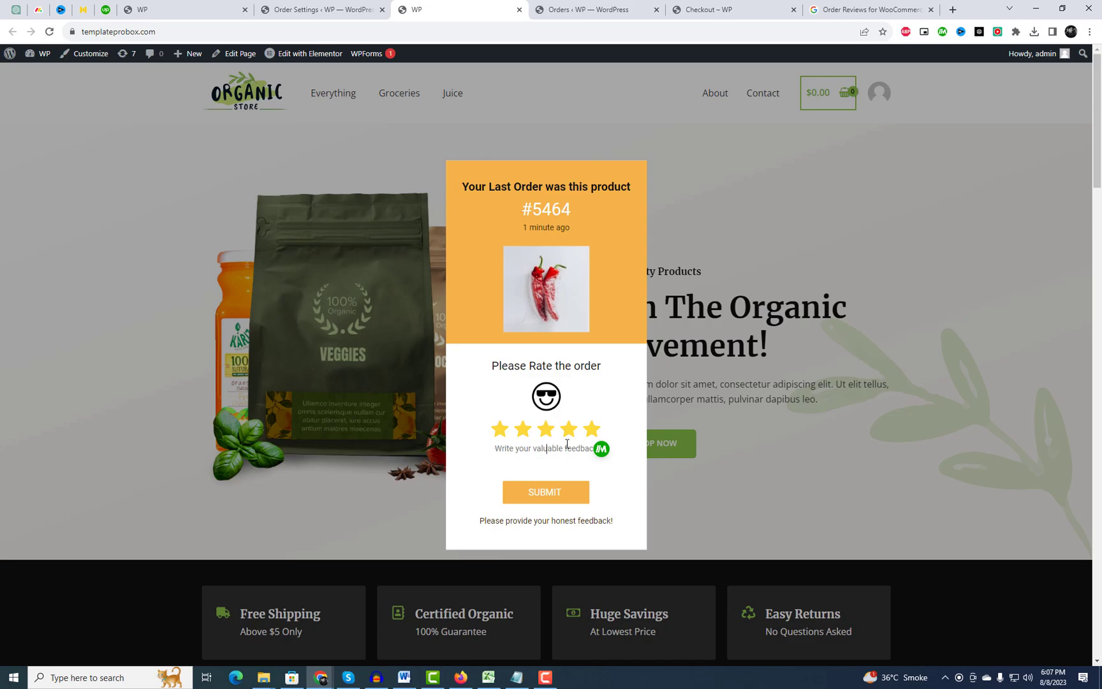
{"action": "type", "text": "Amazing Product. Thank you"}
{"action": "scroll", "coordinate": [565, 472], "scroll_direction": "down", "scroll_amount": 2}
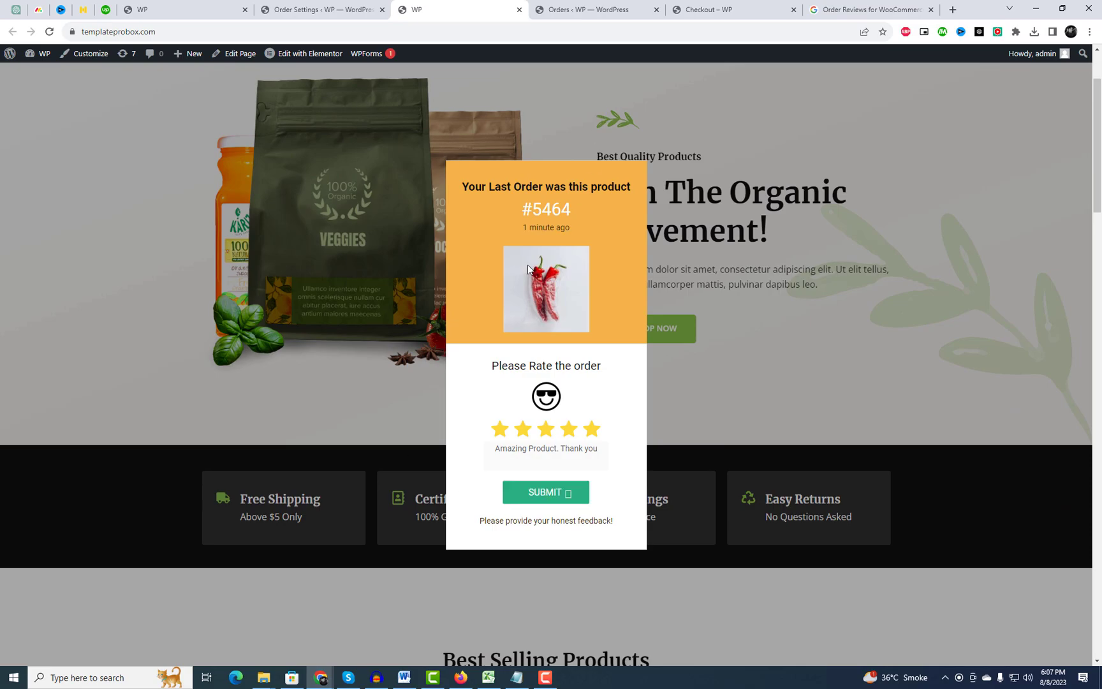
{"action": "triple_click", "coordinate": [508, 522]}
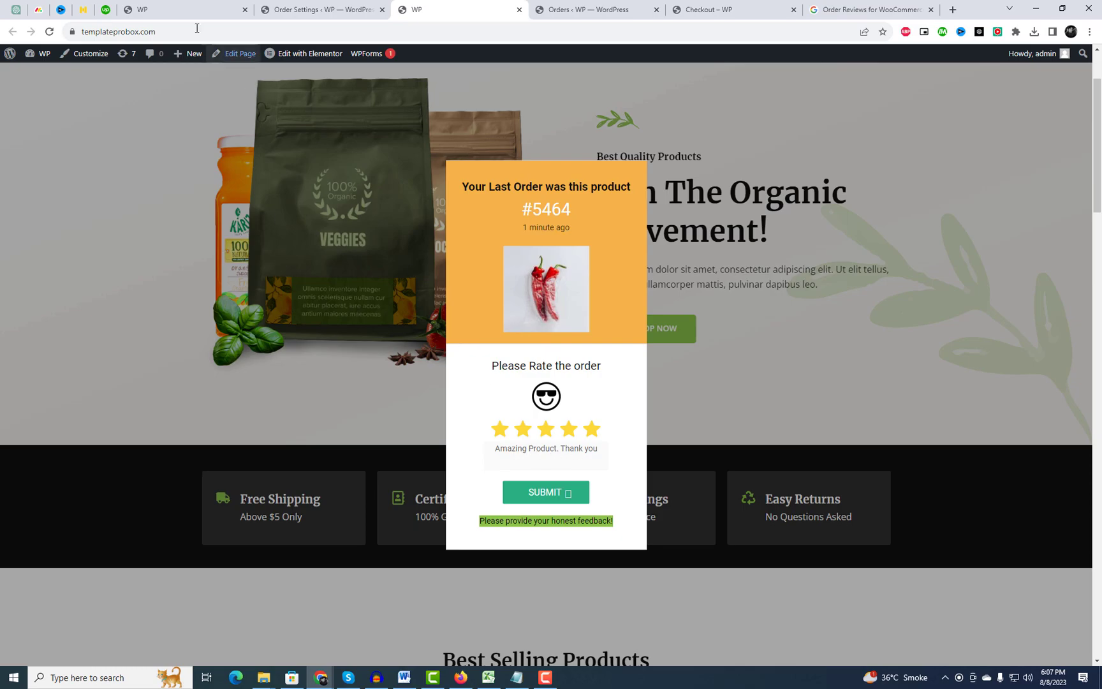
{"action": "left_click", "coordinate": [293, 5]}
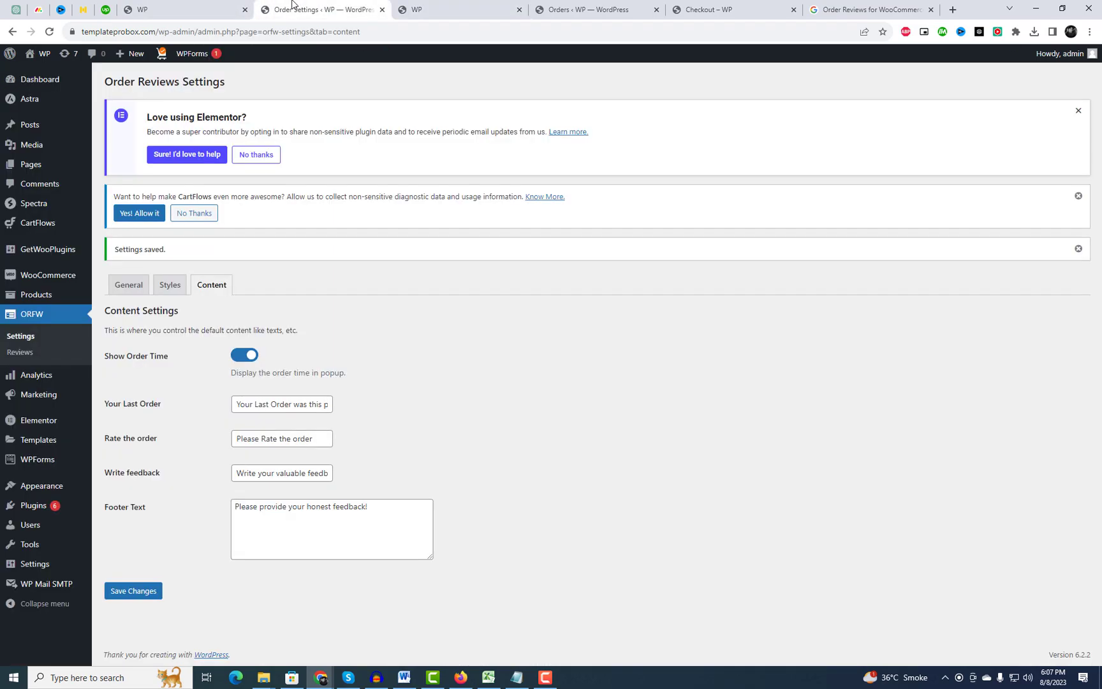
Open ORFW > Reviews to find the new five-star 'Amazing Product. Thank you' review
{"action": "left_click", "coordinate": [19, 353]}
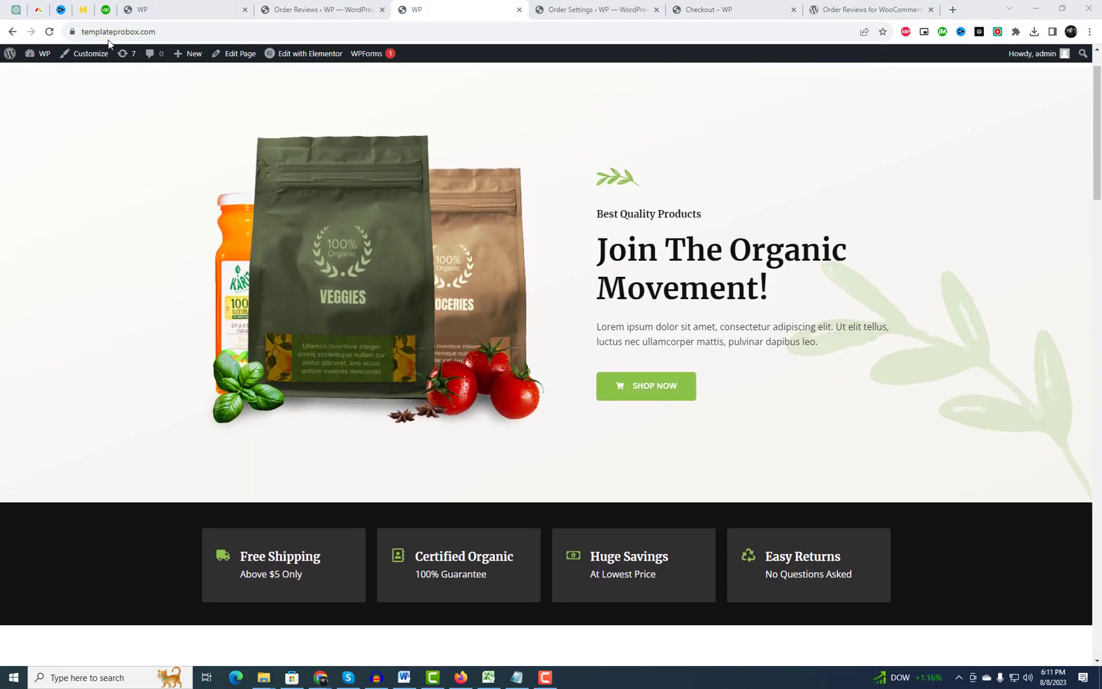
{"action": "scroll", "coordinate": [601, 355], "scroll_direction": "down", "scroll_amount": 9}
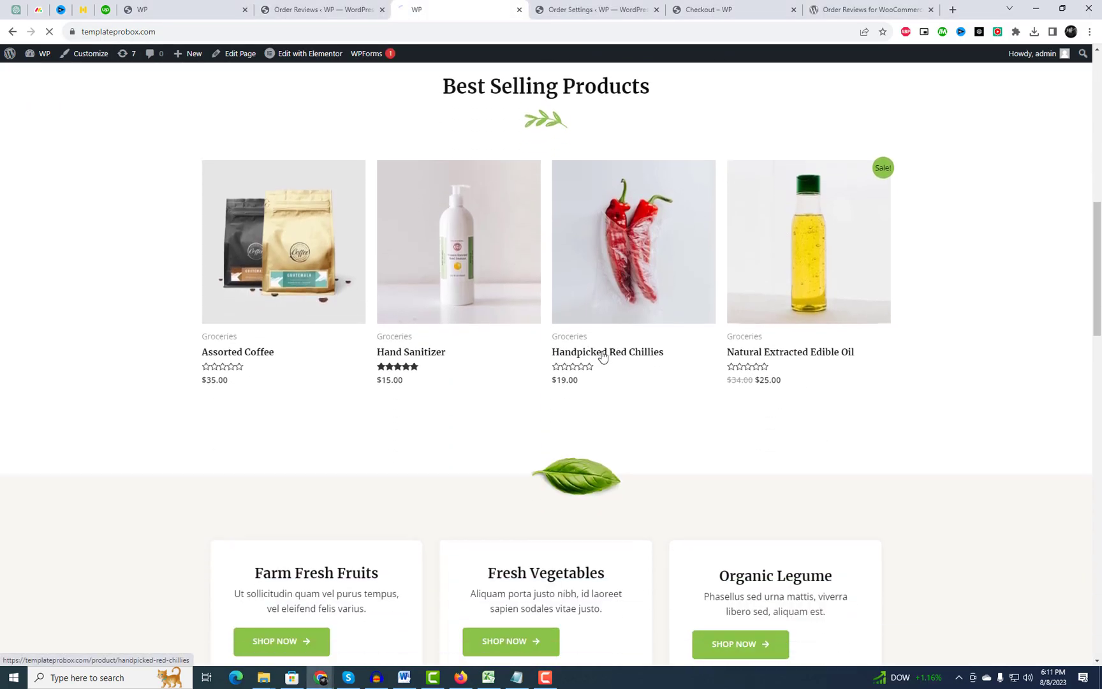
Show the Reviews (1) tab on the Handpicked Red Chillies product page
{"action": "left_click", "coordinate": [601, 355]}
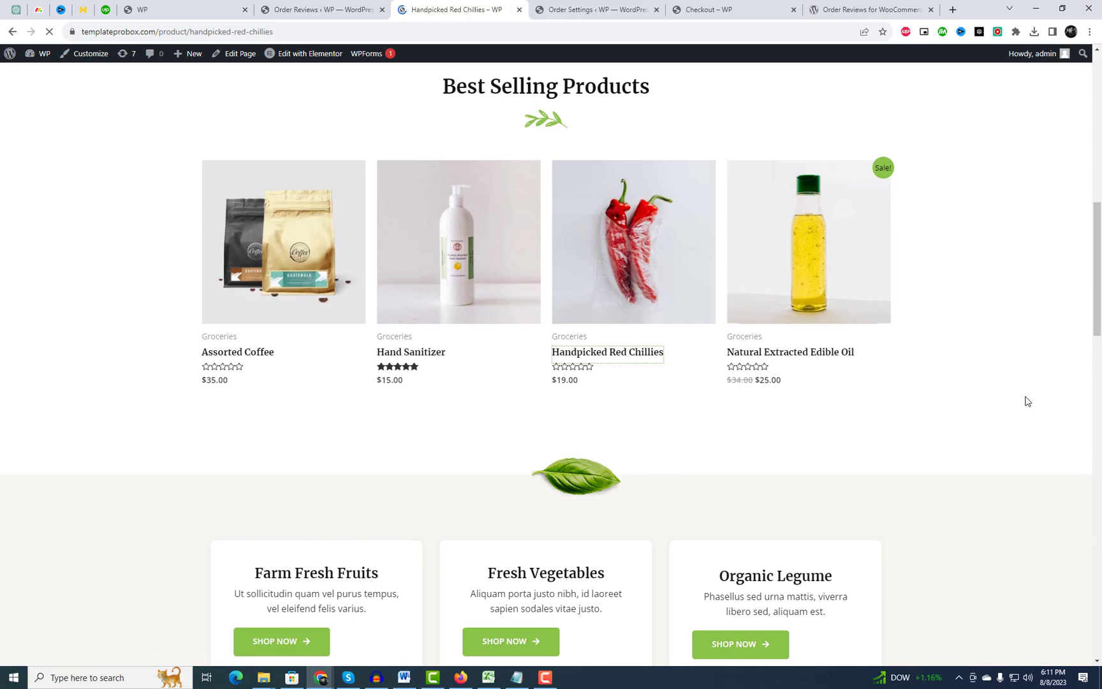
{"action": "scroll", "coordinate": [1025, 399], "scroll_direction": "down", "scroll_amount": 5}
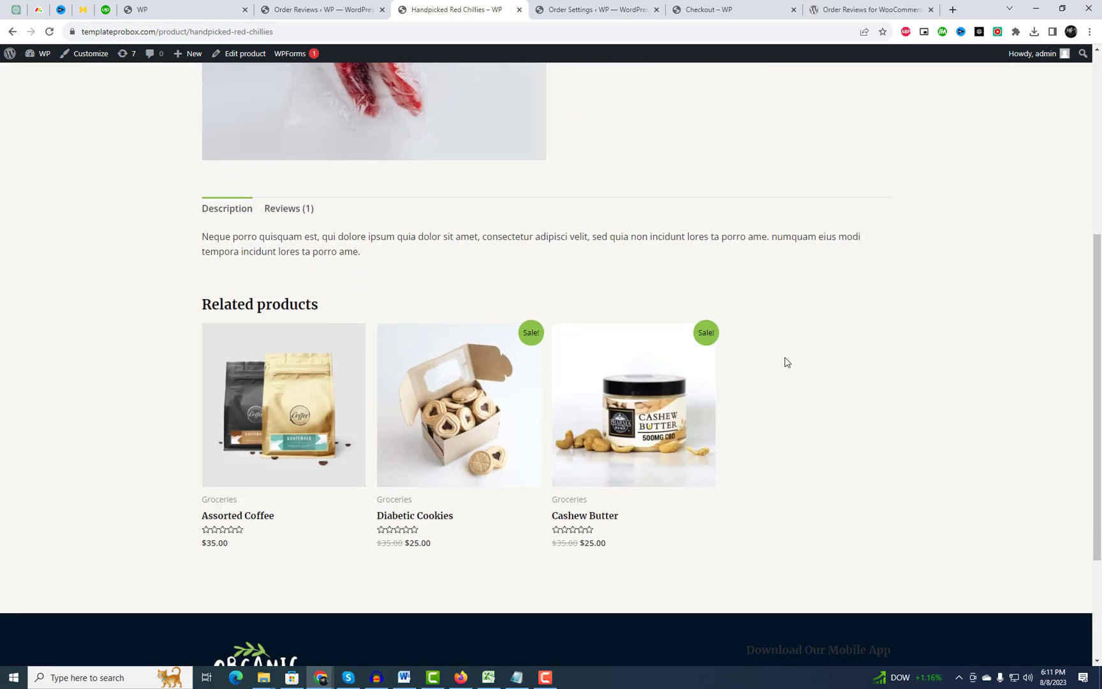
{"action": "left_click", "coordinate": [285, 211]}
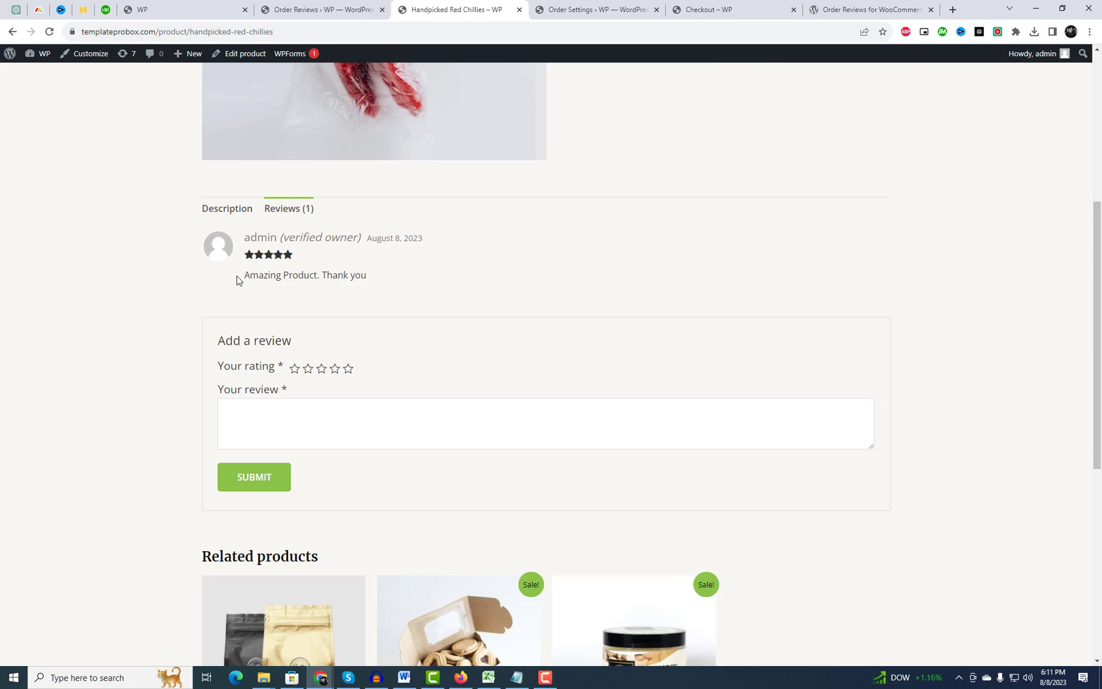
{"action": "left_click_drag", "start_coordinate": [247, 275], "coordinate": [376, 275]}
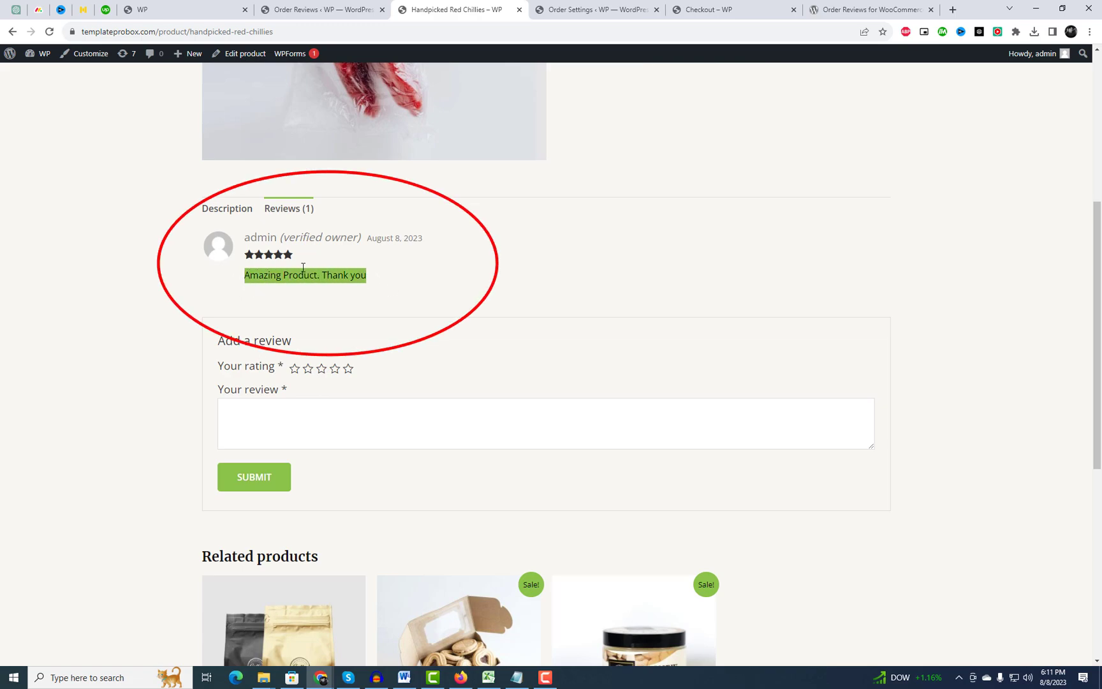